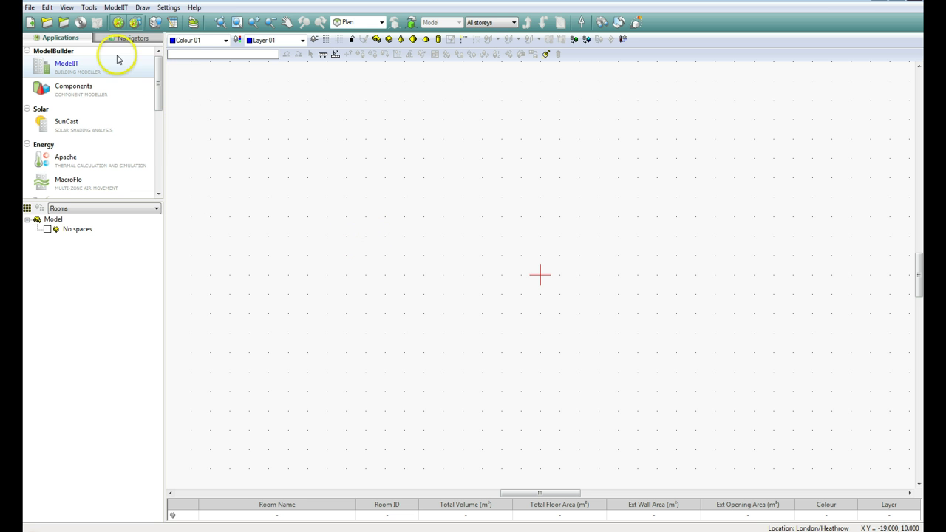
Step: Start a gbXML import and pick the Solar Study XML file from the Desktop
{"action": "left_click", "coordinate": [31, 7]}
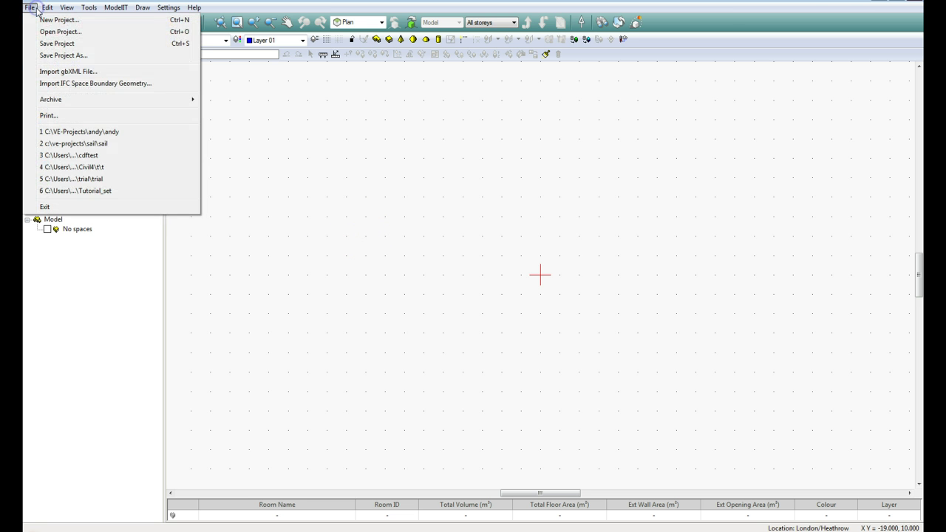
{"action": "left_click", "coordinate": [72, 73]}
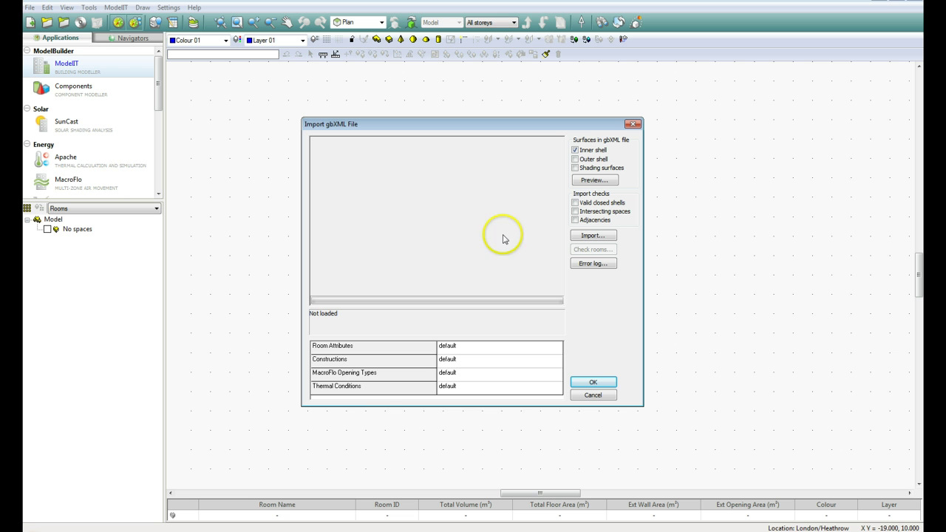
{"action": "left_click", "coordinate": [592, 236]}
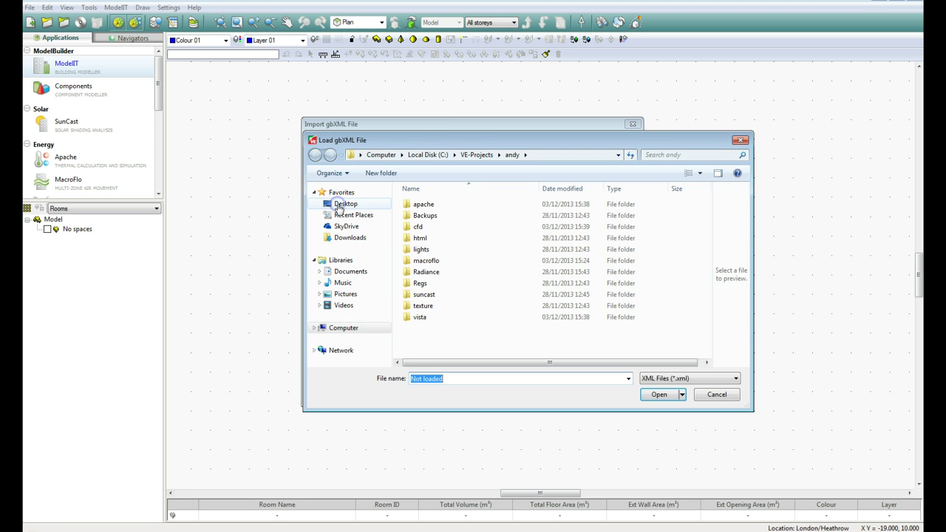
{"action": "left_click", "coordinate": [338, 207]}
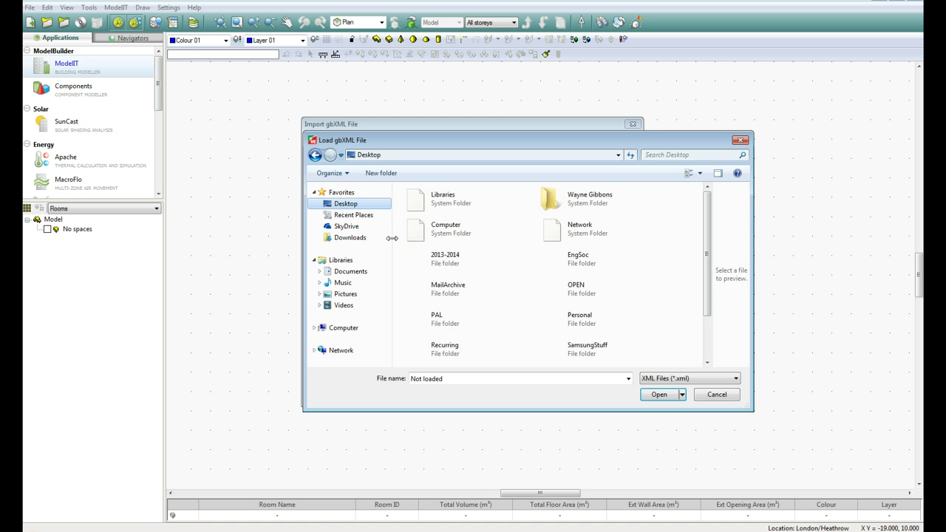
{"action": "left_click_drag", "start_coordinate": [704, 258], "coordinate": [705, 339]}
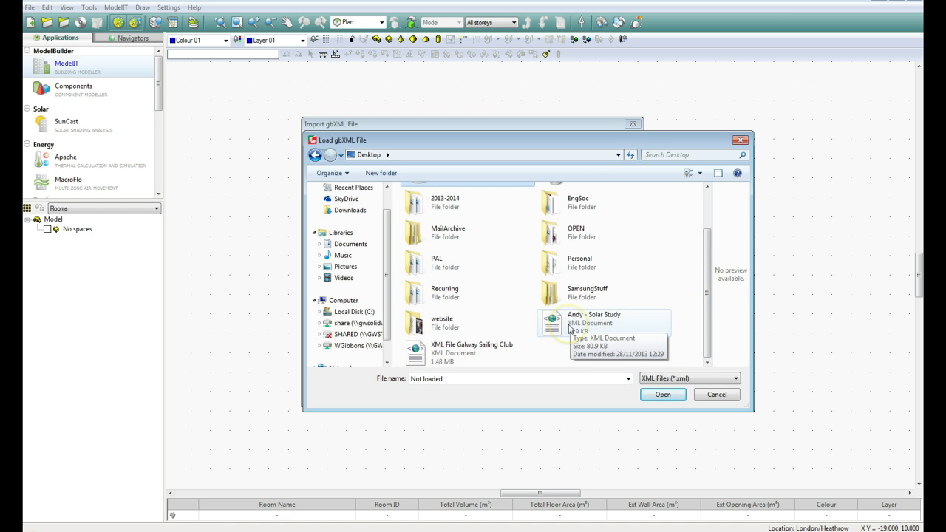
{"action": "left_click", "coordinate": [572, 327]}
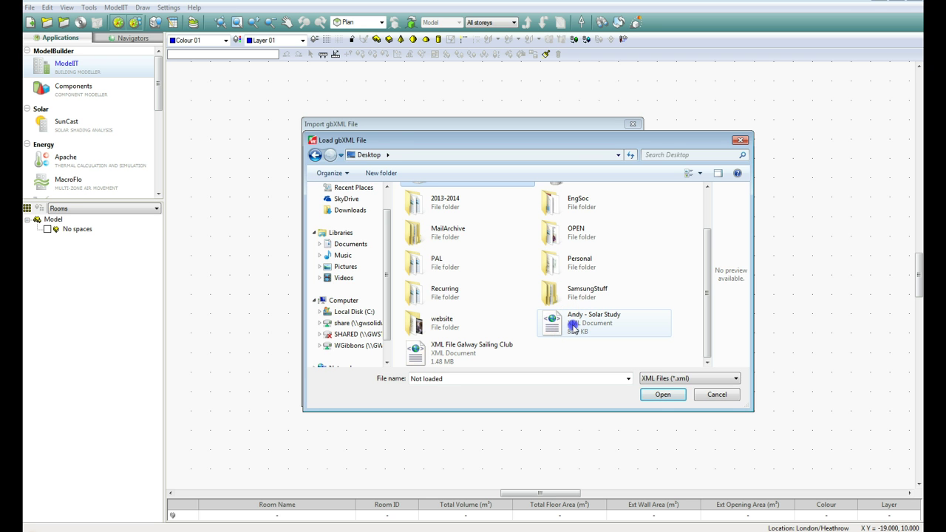
Step: Load the Solar Study file and save the project over the existing one in VE-Projects
{"action": "left_click", "coordinate": [663, 393]}
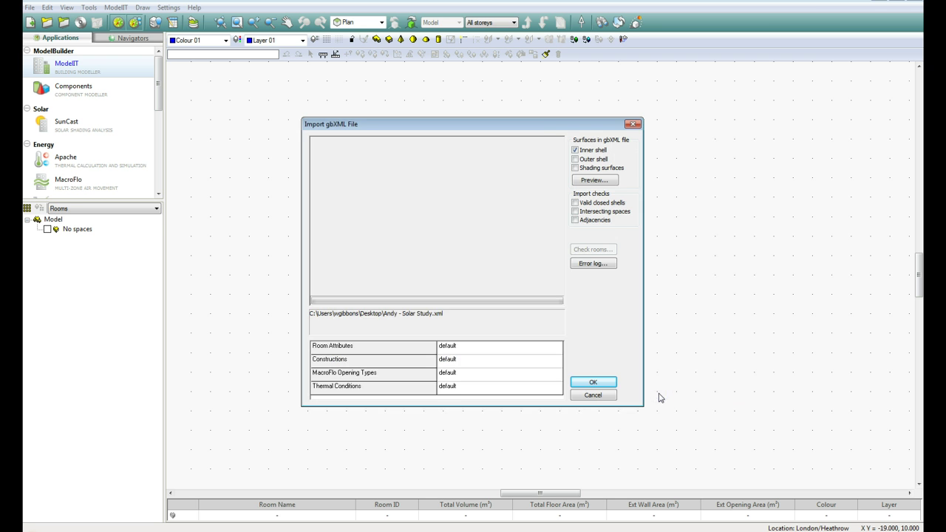
{"action": "left_click", "coordinate": [449, 239]}
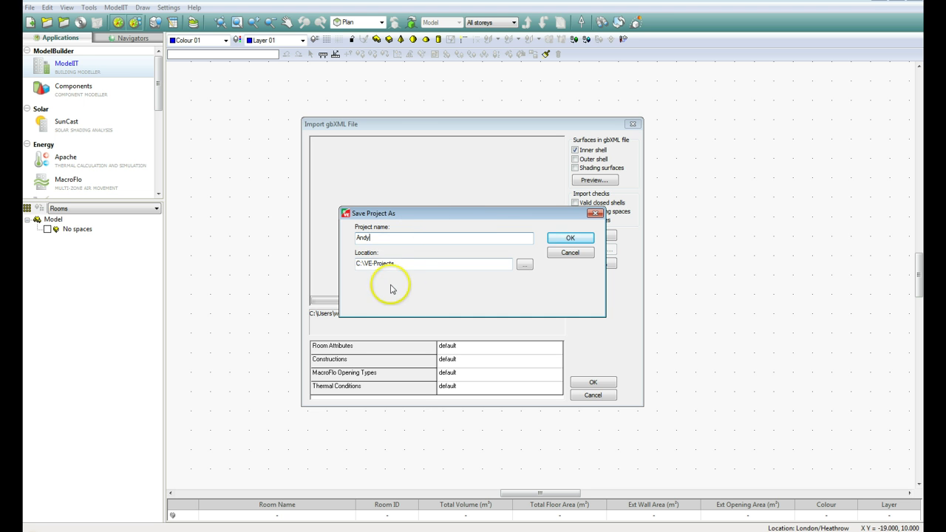
{"action": "left_click", "coordinate": [568, 240]}
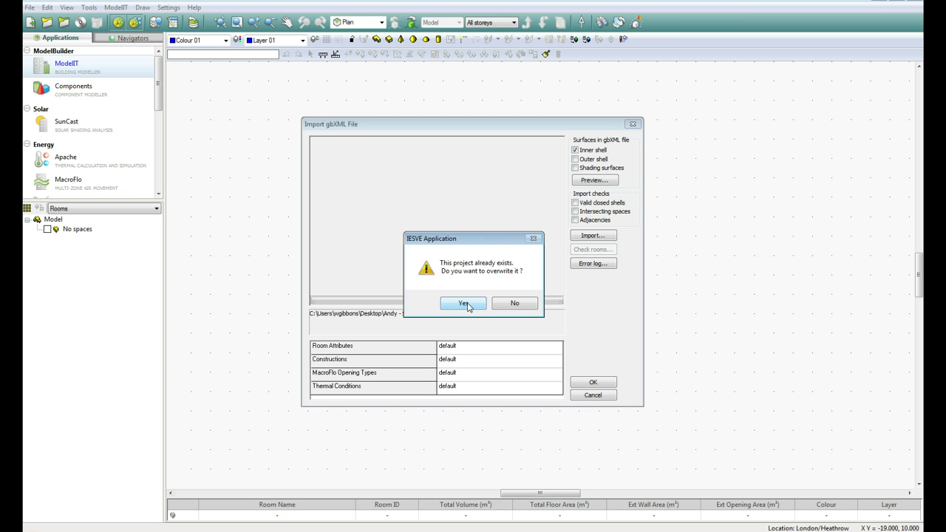
{"action": "left_click", "coordinate": [464, 303]}
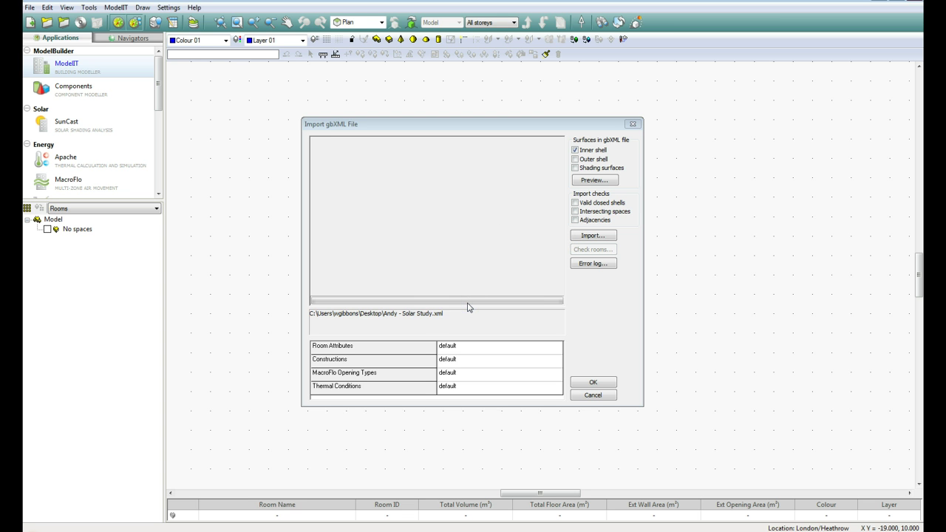
{"action": "left_click", "coordinate": [481, 232]}
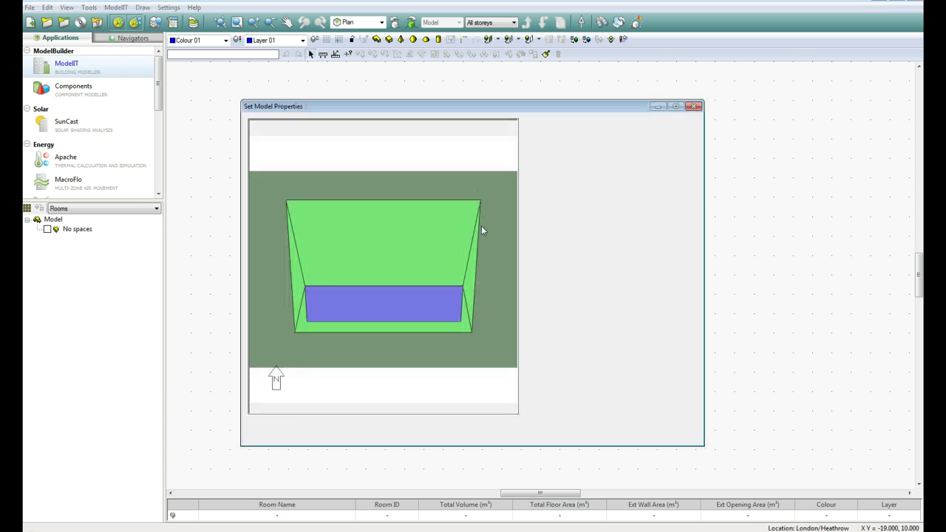
Step: Tilt the preview, run the Step 1 model check, then confirm suitability and accept the properties
{"action": "left_click", "coordinate": [481, 249]}
{"action": "left_click_drag", "start_coordinate": [386, 342], "coordinate": [374, 299]}
{"action": "left_click", "coordinate": [271, 432]}
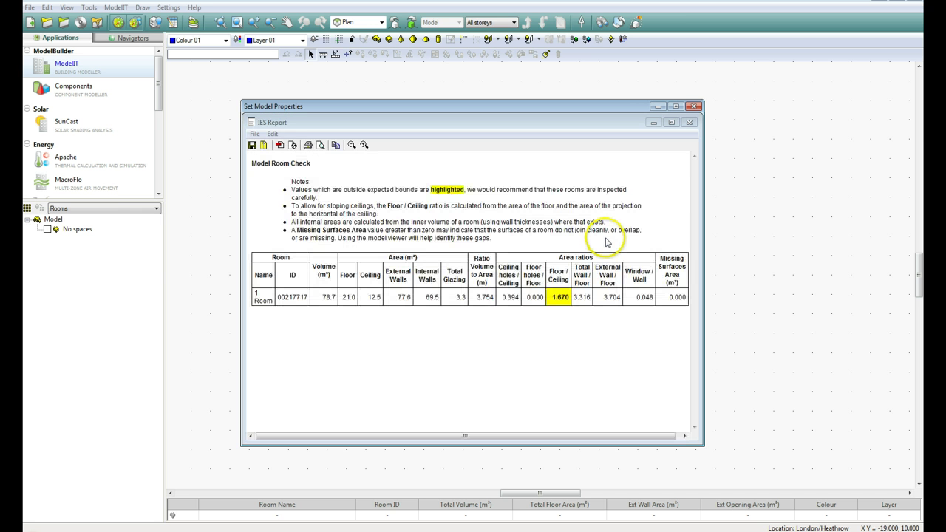
{"action": "left_click", "coordinate": [569, 252]}
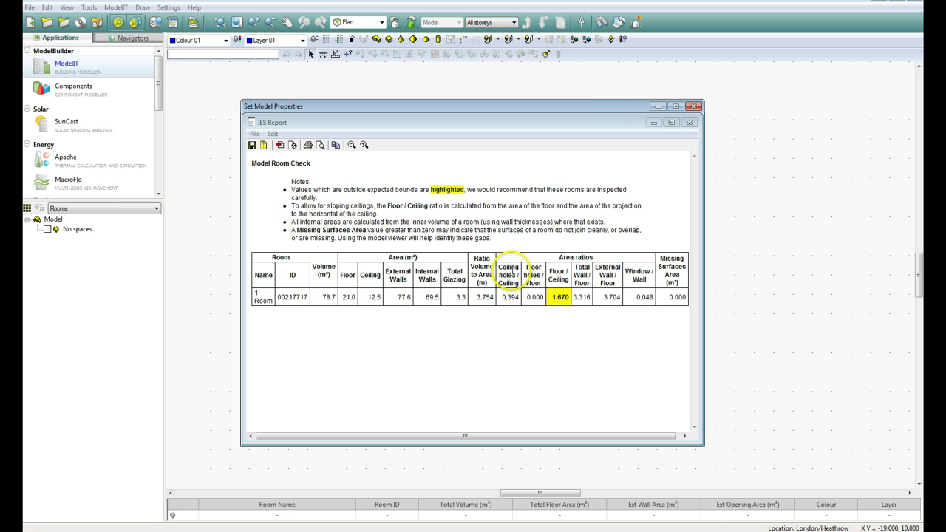
{"action": "left_click", "coordinate": [689, 124]}
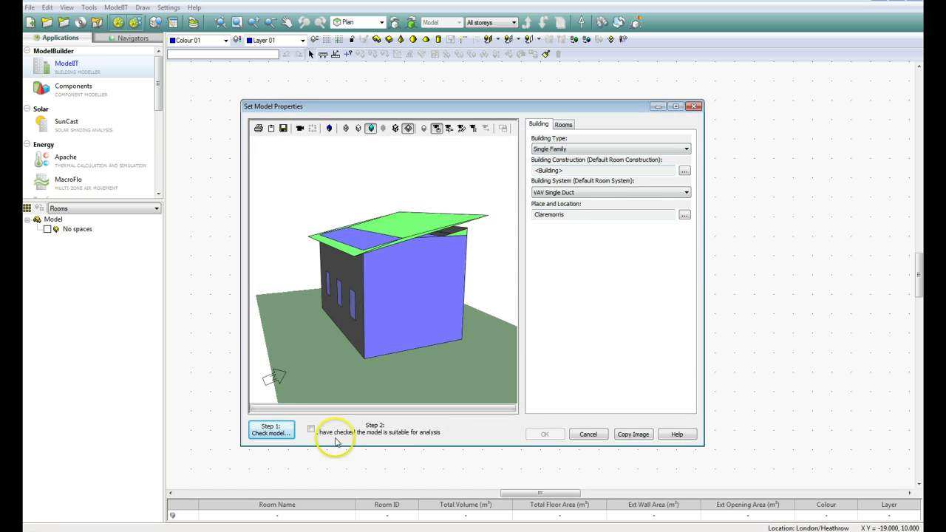
{"action": "left_click", "coordinate": [311, 430]}
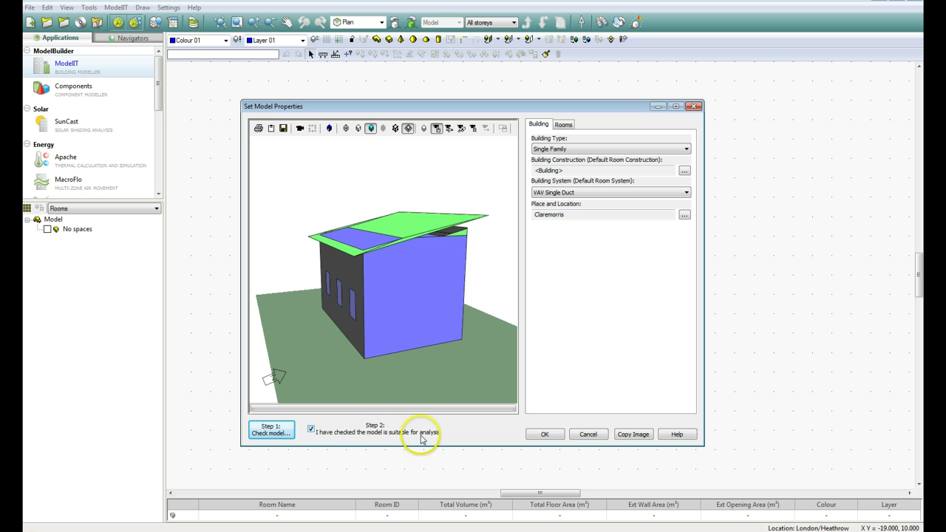
{"action": "left_click", "coordinate": [542, 435]}
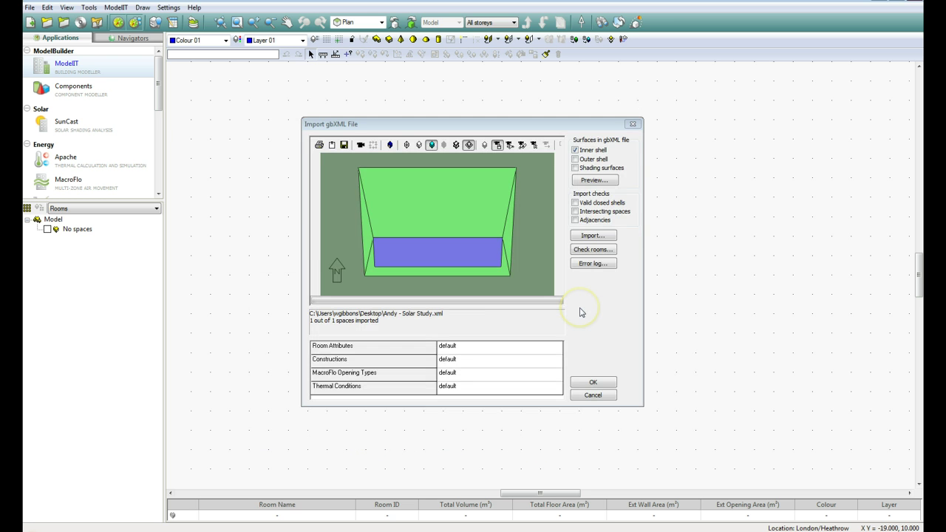
Step: Finish the gbXML import and dismiss the VE Toolkits licence error
{"action": "left_click", "coordinate": [591, 383]}
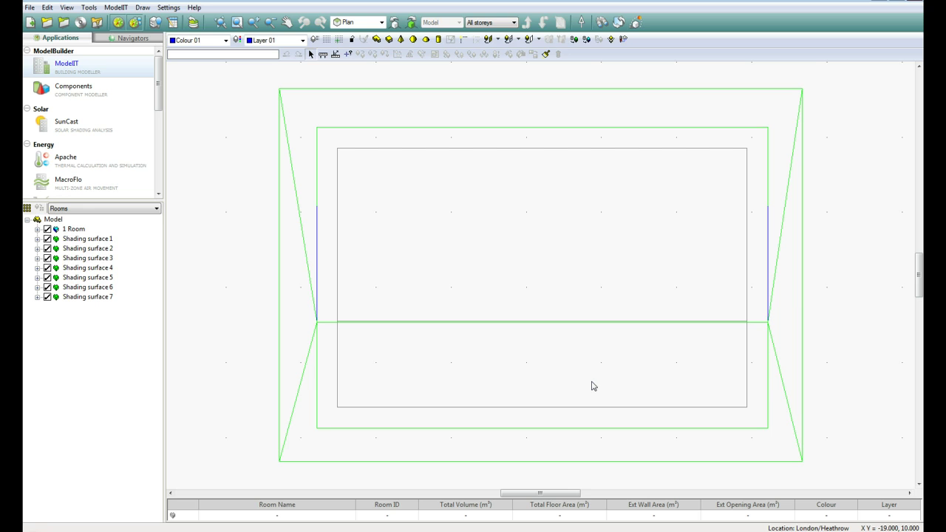
{"action": "left_click", "coordinate": [401, 40]}
{"action": "left_click", "coordinate": [382, 24]}
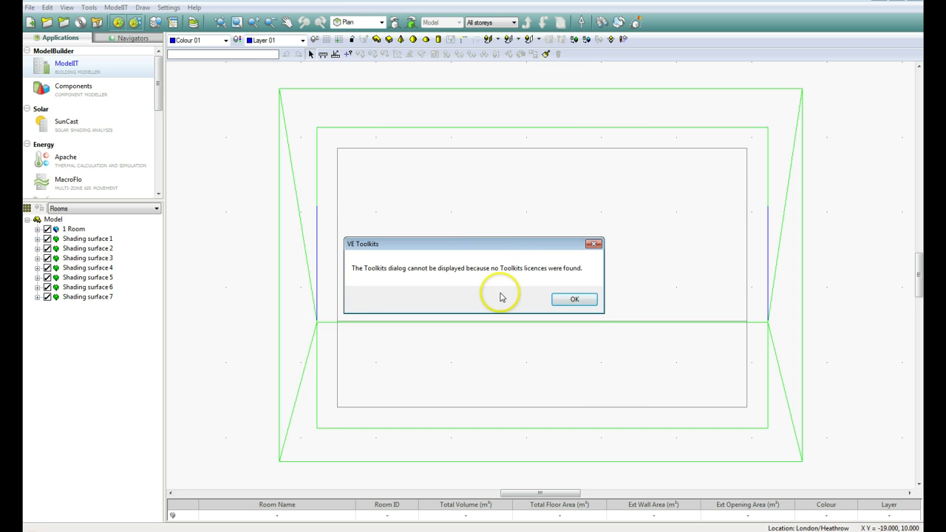
{"action": "left_click", "coordinate": [574, 300]}
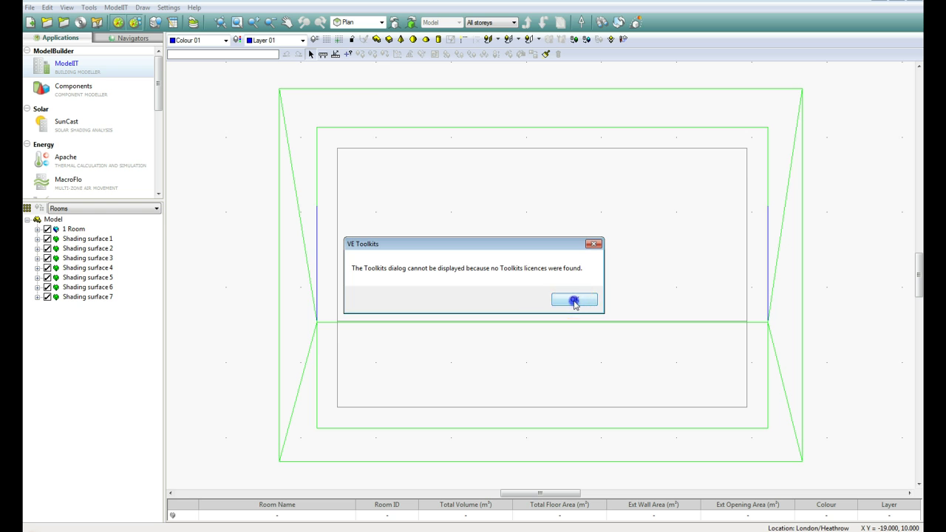
Step: Switch the model to the Axonometric view and check the room's selection
{"action": "left_click", "coordinate": [382, 23]}
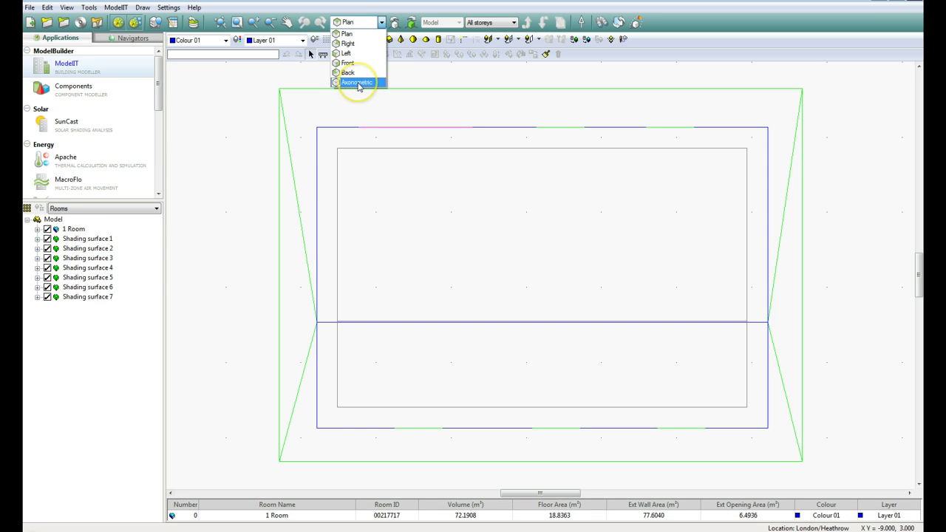
{"action": "left_click", "coordinate": [358, 83]}
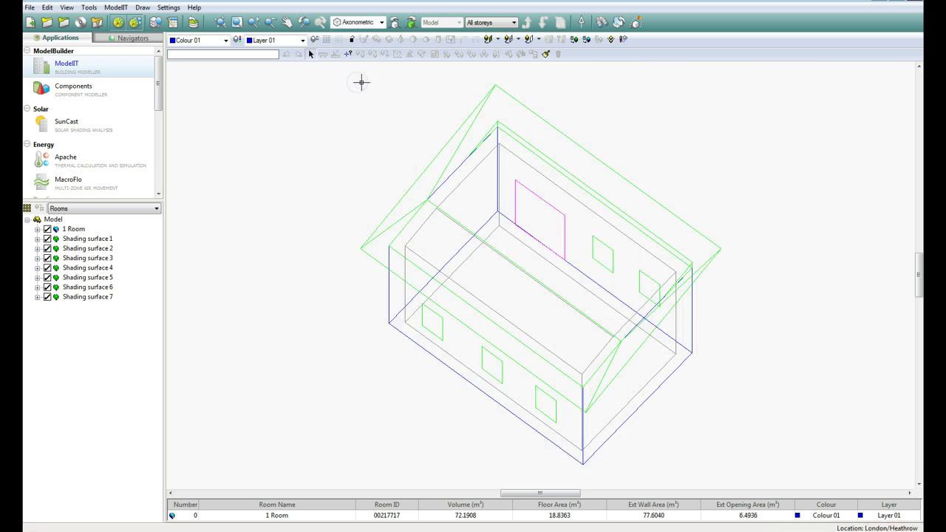
{"action": "left_click", "coordinate": [495, 305]}
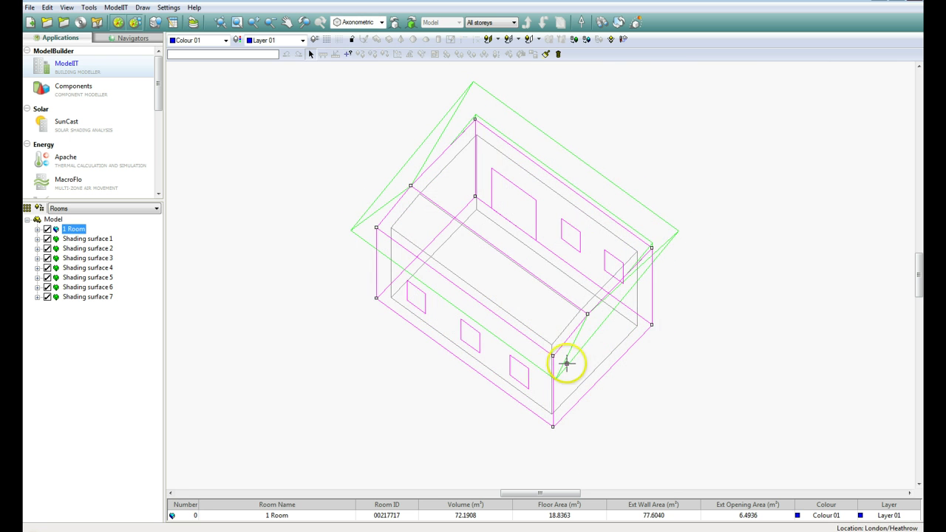
{"action": "left_click", "coordinate": [380, 332]}
{"action": "left_click", "coordinate": [488, 348]}
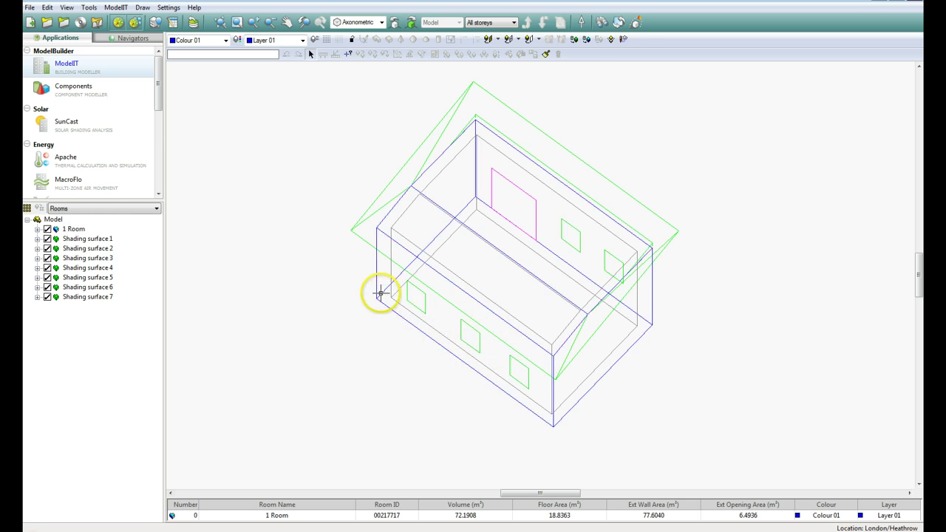
{"action": "left_click", "coordinate": [592, 195]}
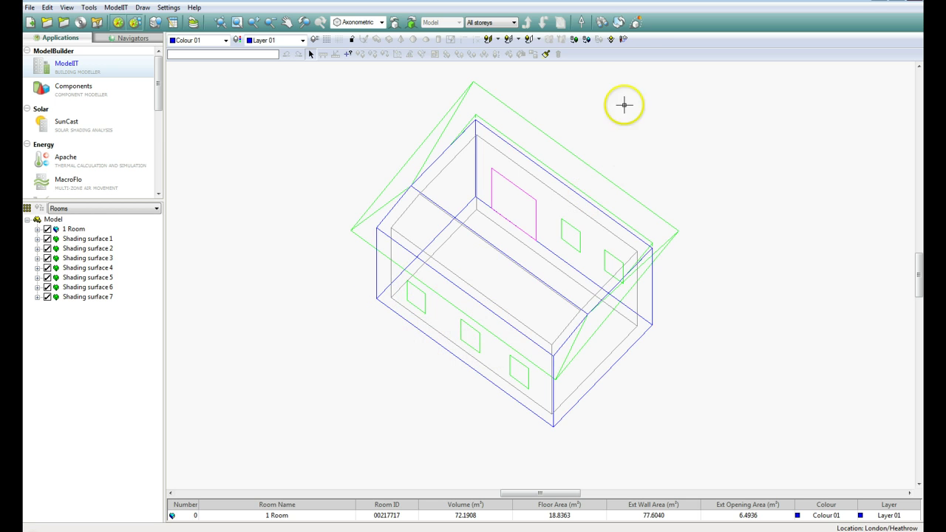
Step: Orbit the shaded 3-D house to an oblique view, then return to wireframe axonometric
{"action": "left_click", "coordinate": [603, 23]}
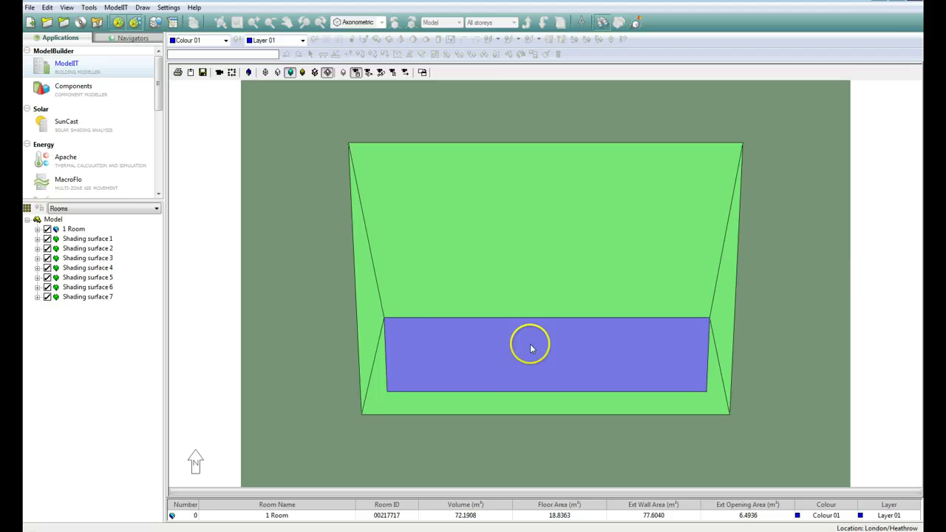
{"action": "left_click_drag", "start_coordinate": [532, 344], "coordinate": [661, 380]}
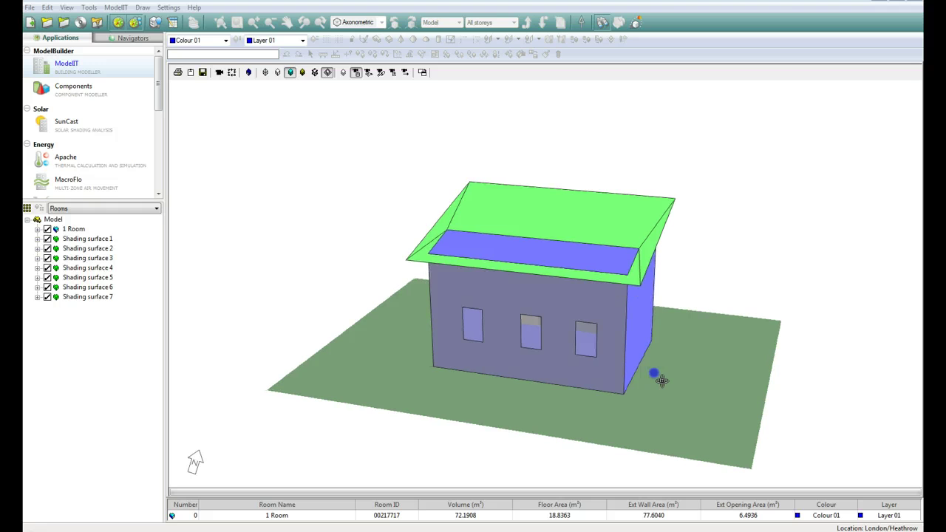
{"action": "left_click", "coordinate": [602, 22]}
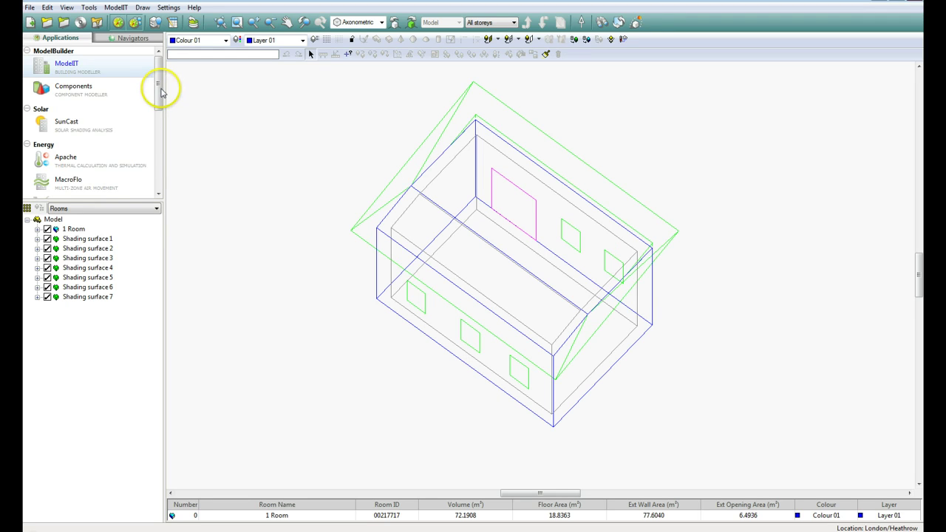
Step: Open the RadianceIES daylighting module
{"action": "left_click_drag", "start_coordinate": [160, 88], "coordinate": [158, 143]}
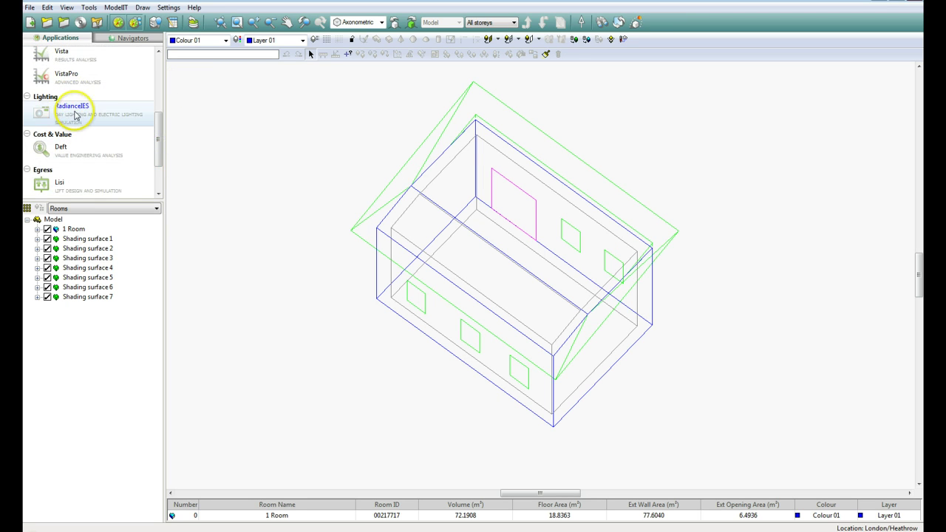
{"action": "mouse_move", "coordinate": [155, 140]}
{"action": "left_mouse_down"}
{"action": "mouse_move", "coordinate": [158, 101]}
{"action": "mouse_move", "coordinate": [160, 135]}
{"action": "left_mouse_up"}
{"action": "left_click", "coordinate": [79, 133]}
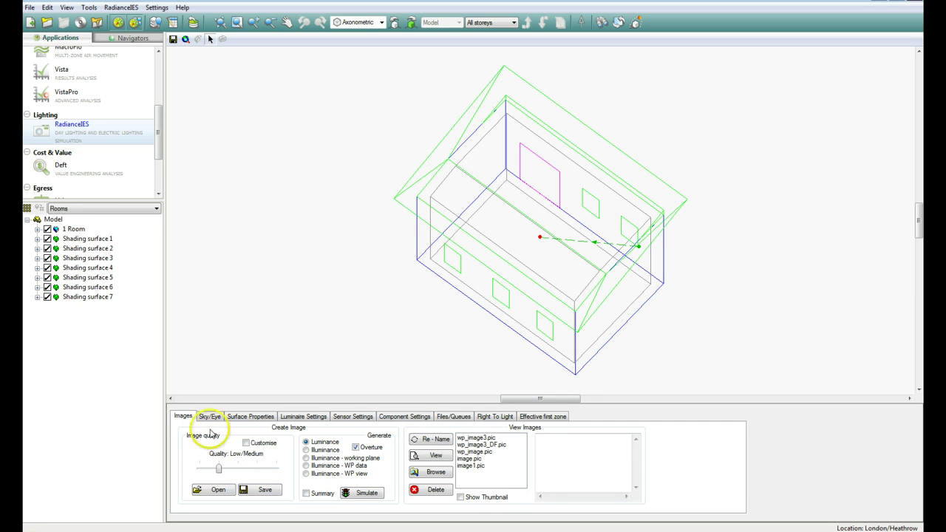
Step: Set a Standard CIE overcast sky for 21 December at 12:00 and a Plan view type
{"action": "left_click", "coordinate": [210, 416]}
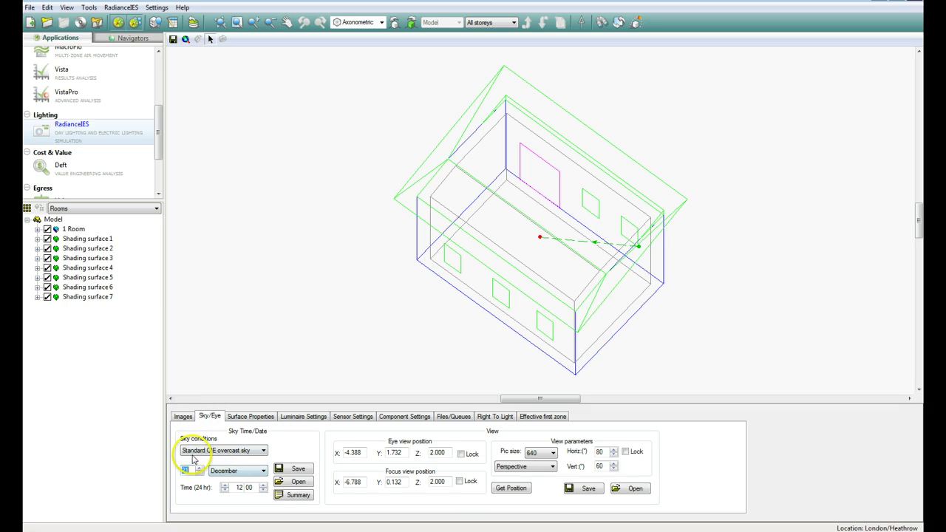
{"action": "left_click", "coordinate": [263, 450]}
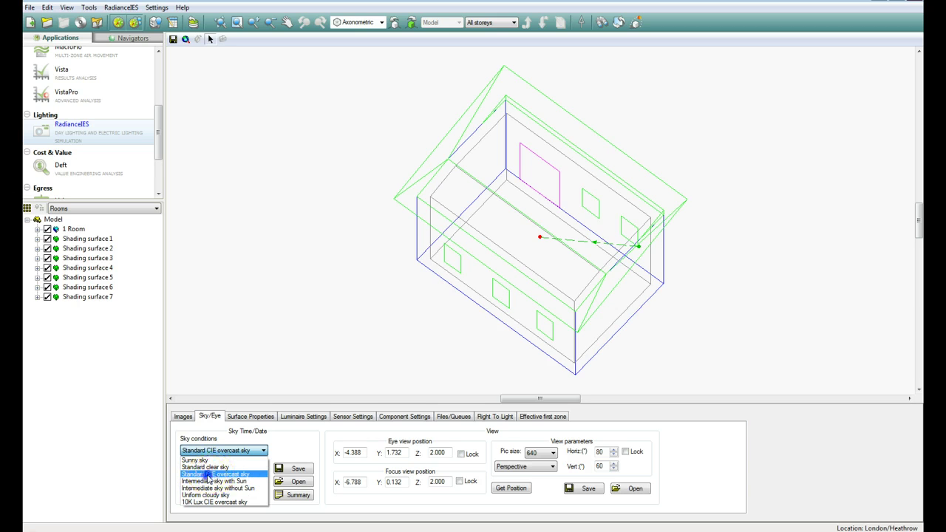
{"action": "left_click", "coordinate": [208, 474]}
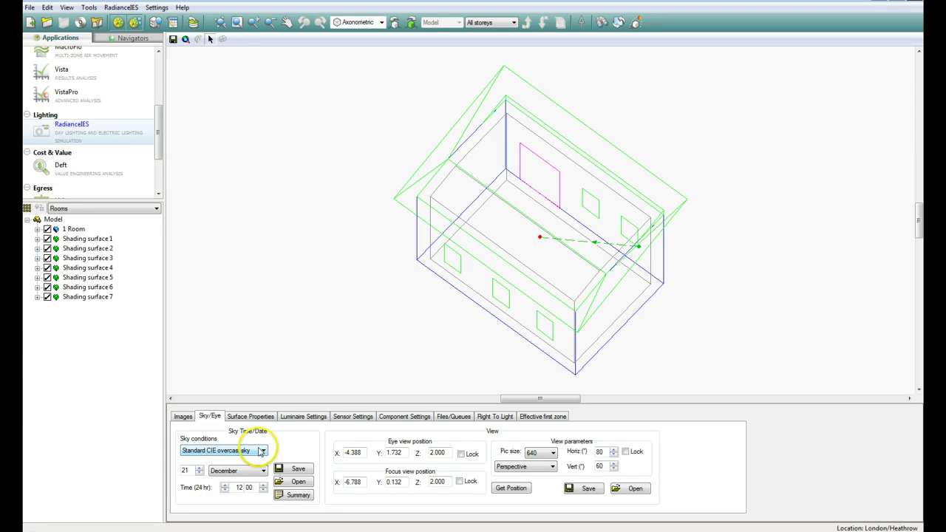
{"action": "left_click", "coordinate": [186, 470]}
{"action": "key", "text": "Tab"}
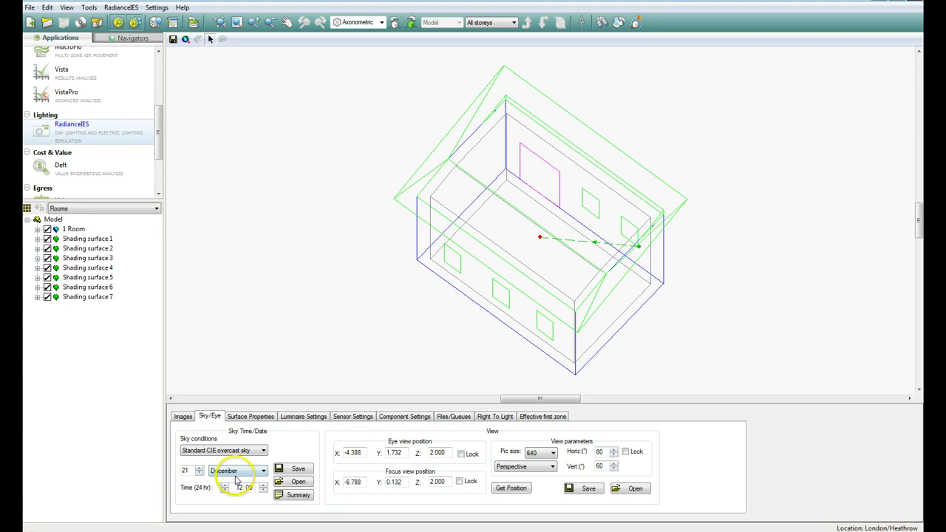
{"action": "left_click", "coordinate": [240, 487]}
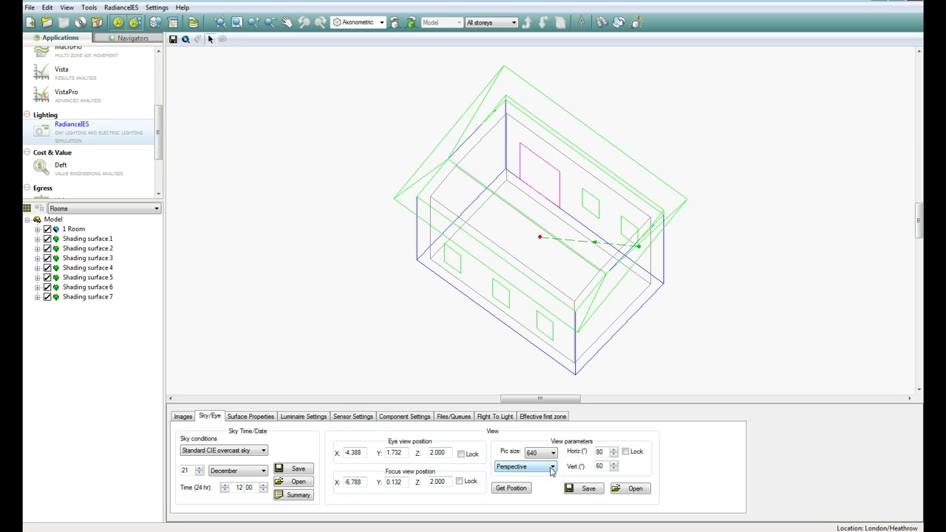
{"action": "left_click", "coordinate": [552, 471]}
{"action": "left_click", "coordinate": [503, 482]}
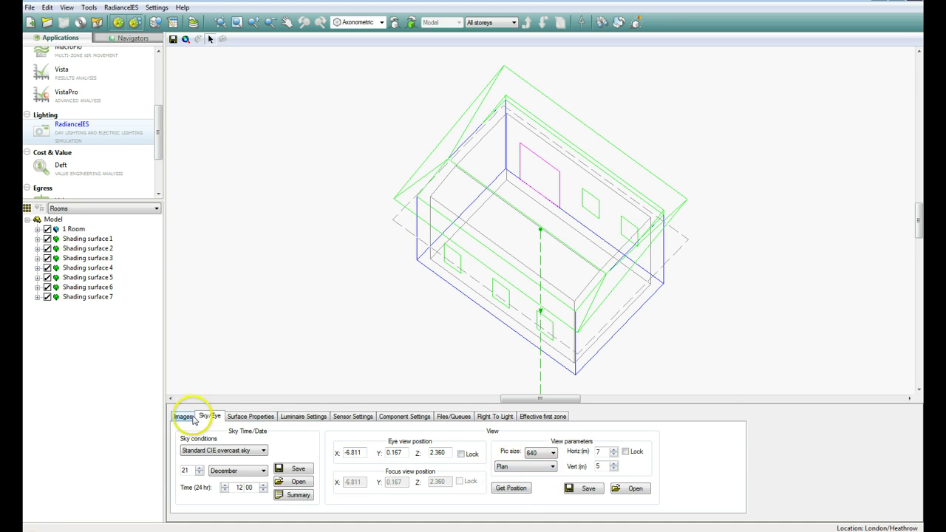
Step: Review the material surface properties list, including External Wall, Roof and Ground
{"action": "left_click", "coordinate": [254, 416]}
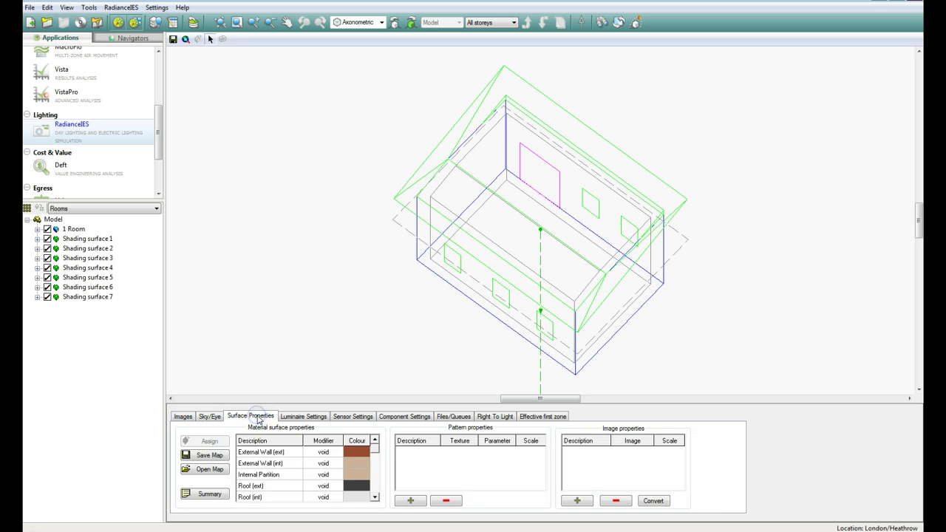
{"action": "left_click", "coordinate": [375, 462]}
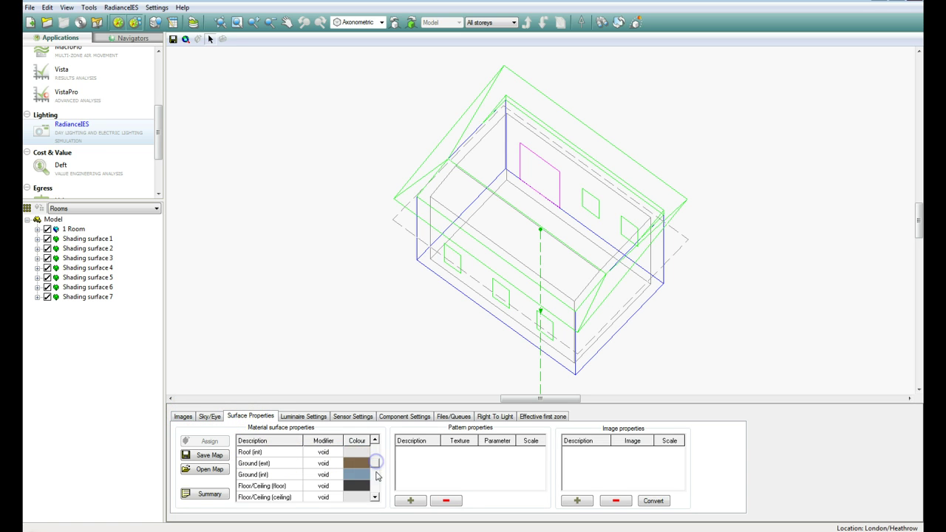
{"action": "left_click", "coordinate": [376, 461]}
{"action": "left_click", "coordinate": [375, 441]}
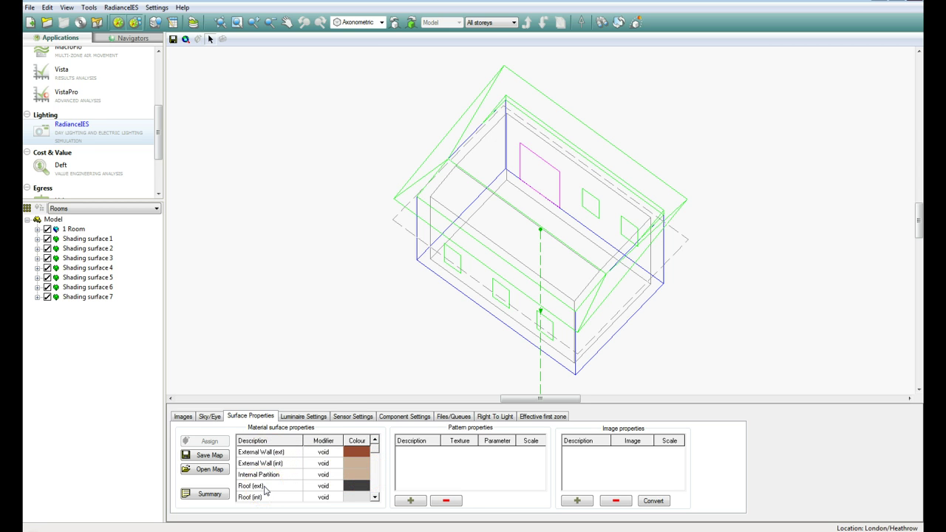
{"action": "left_click", "coordinate": [375, 497]}
{"action": "left_click", "coordinate": [375, 497]}
{"action": "left_click", "coordinate": [375, 498]}
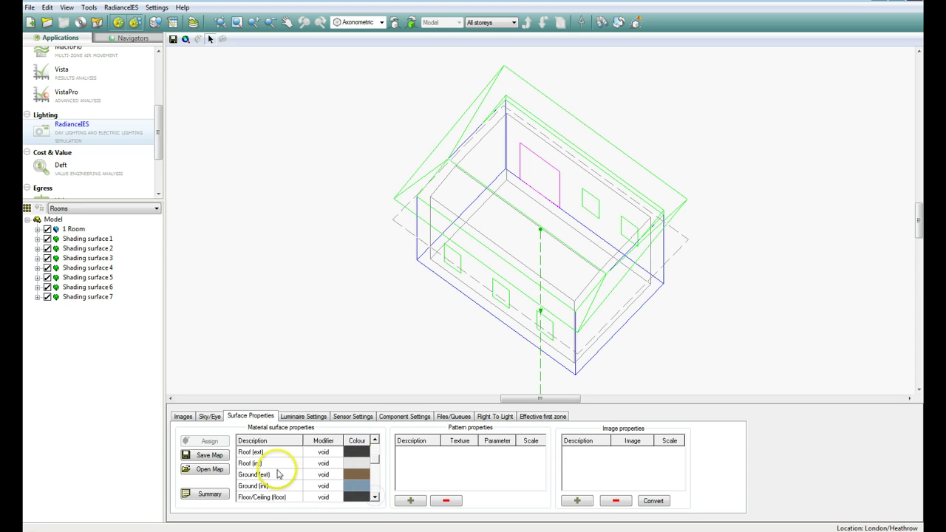
{"action": "left_click", "coordinate": [374, 442]}
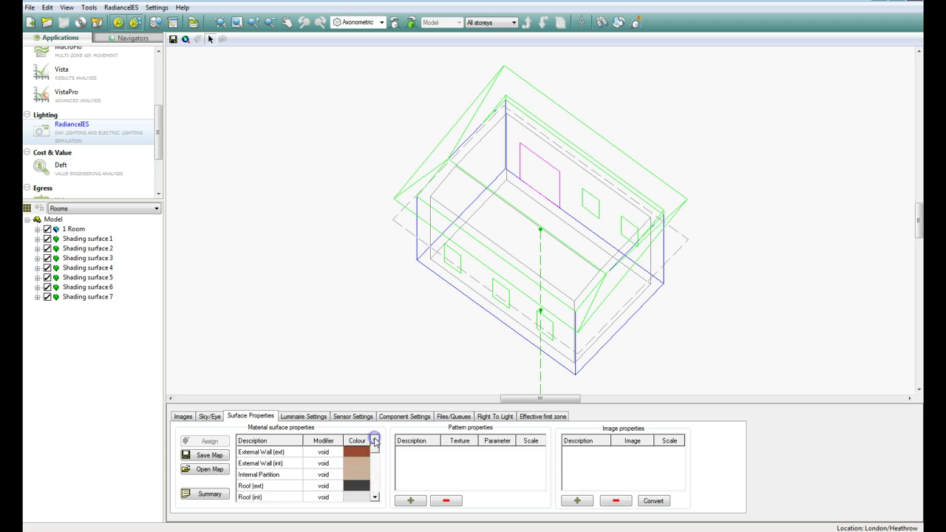
Step: Set image quality to Medium, choose Illuminance - working plane, and simulate
{"action": "left_click", "coordinate": [182, 417]}
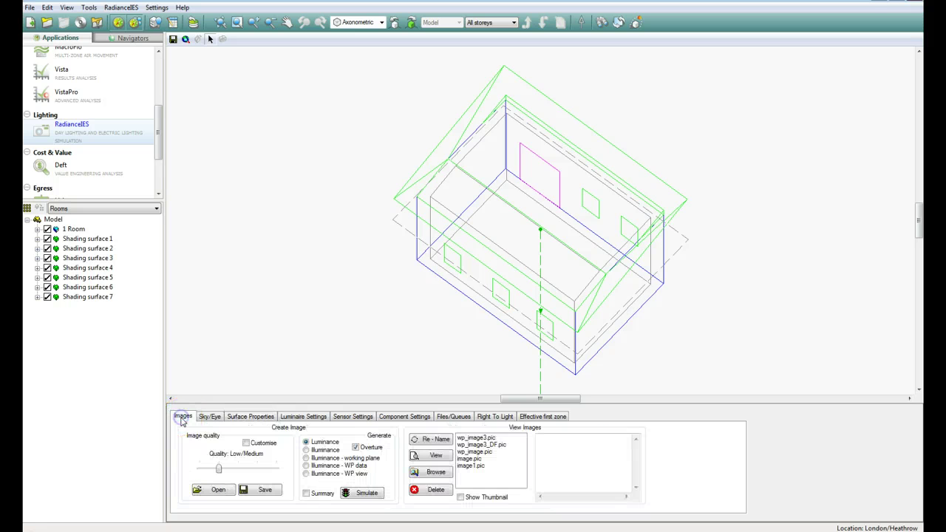
{"action": "left_click", "coordinate": [236, 467]}
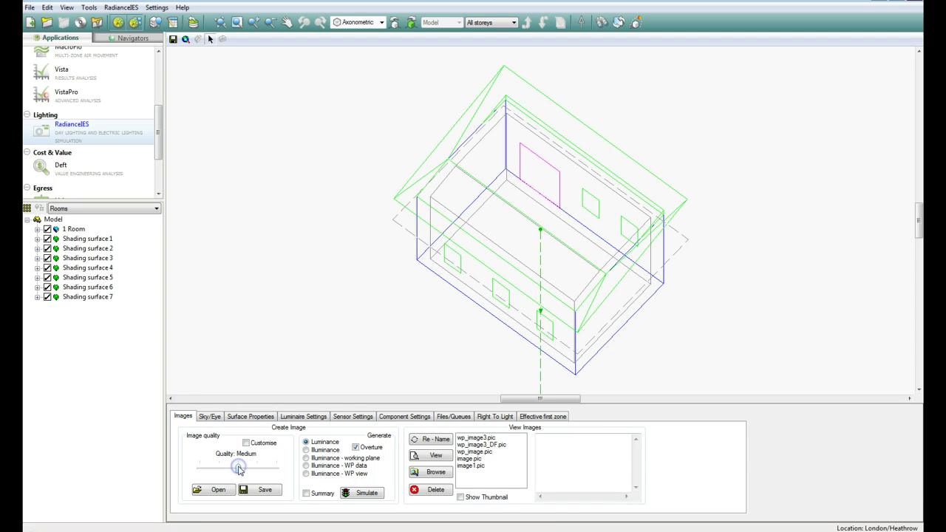
{"action": "left_click", "coordinate": [237, 467]}
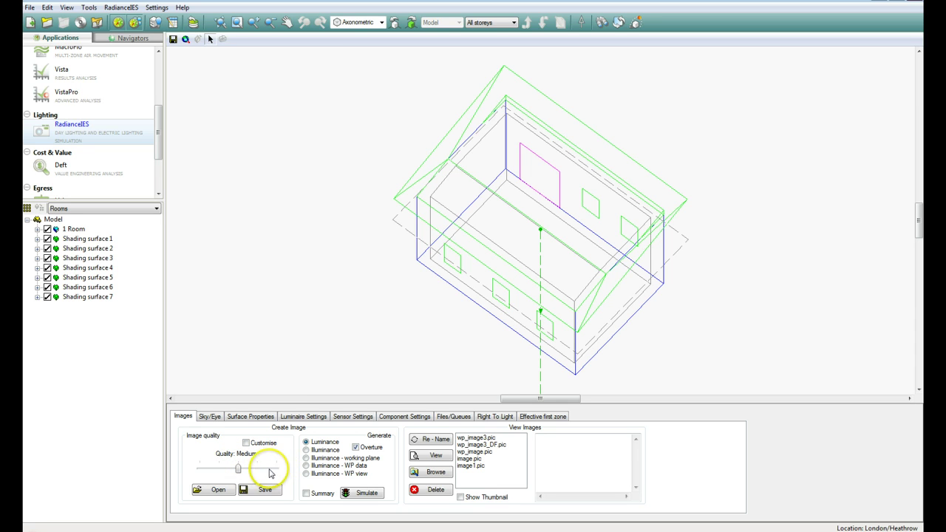
{"action": "left_click", "coordinate": [306, 459]}
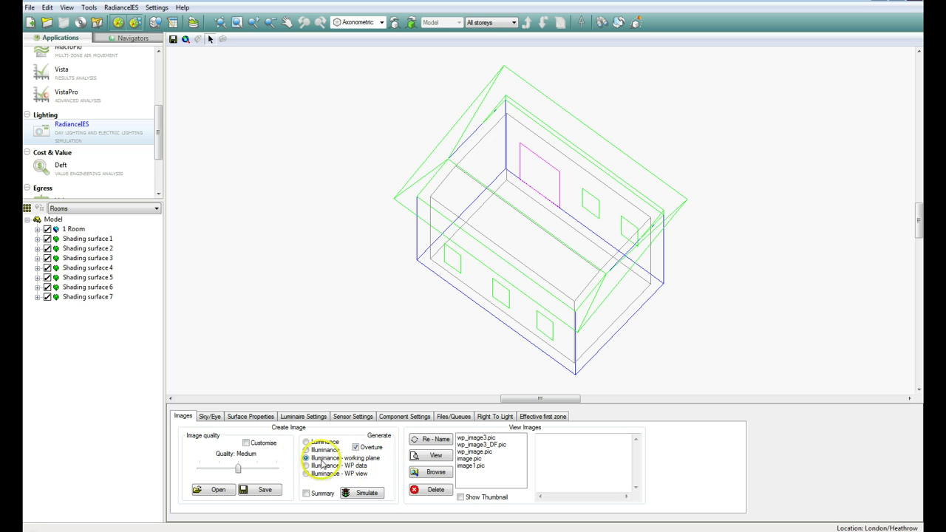
{"action": "left_click", "coordinate": [361, 493]}
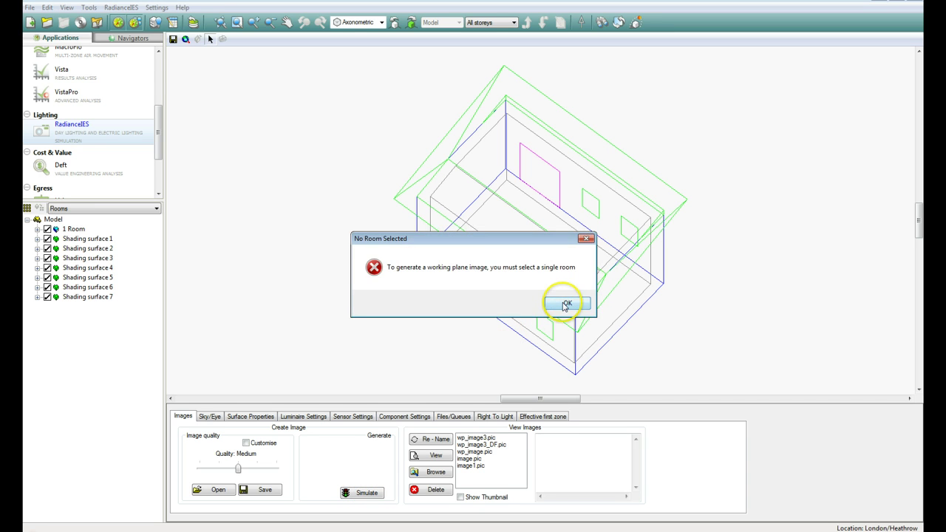
Step: Hide Shading surfaces 1–7, select the room, and run the working-plane illuminance simulation
{"action": "left_click", "coordinate": [558, 303]}
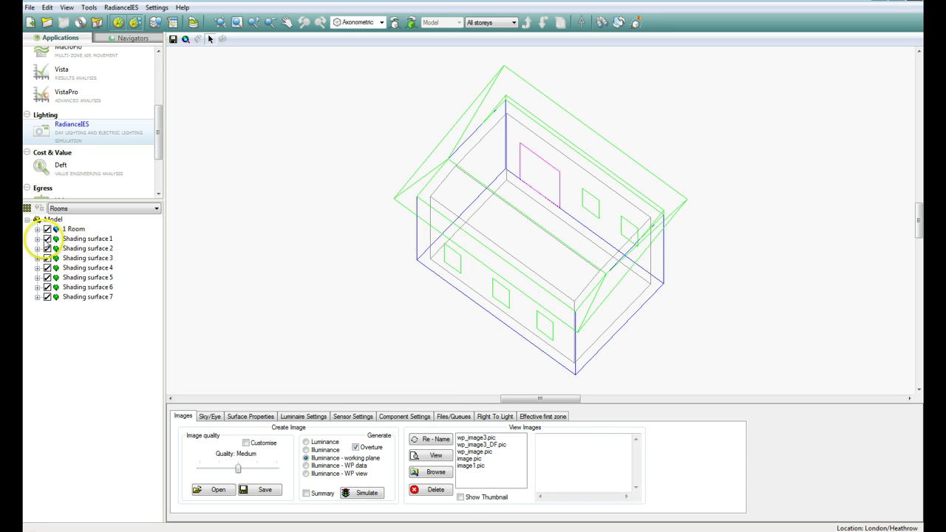
{"action": "left_click", "coordinate": [47, 238]}
{"action": "left_click", "coordinate": [47, 248]}
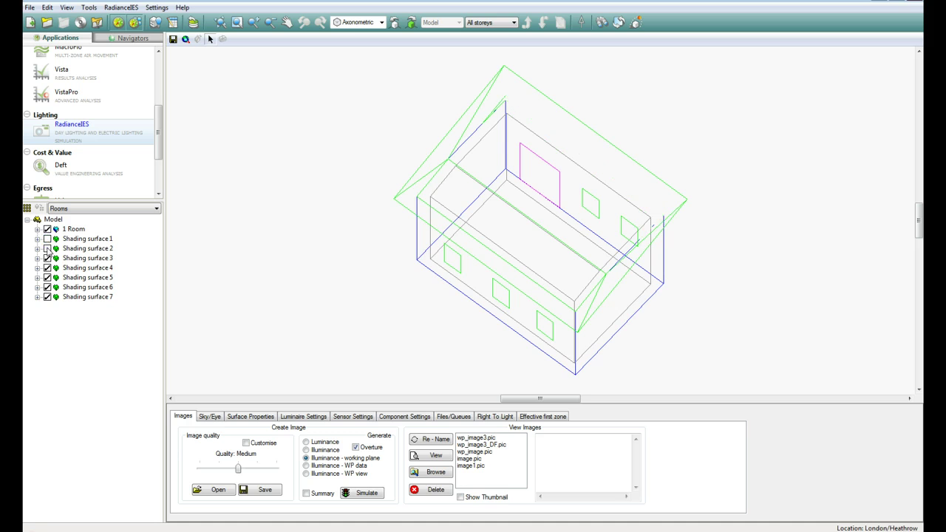
{"action": "left_click", "coordinate": [48, 257]}
{"action": "left_click", "coordinate": [47, 268]}
{"action": "left_click", "coordinate": [48, 277]}
{"action": "left_click", "coordinate": [47, 287]}
{"action": "left_click", "coordinate": [47, 297]}
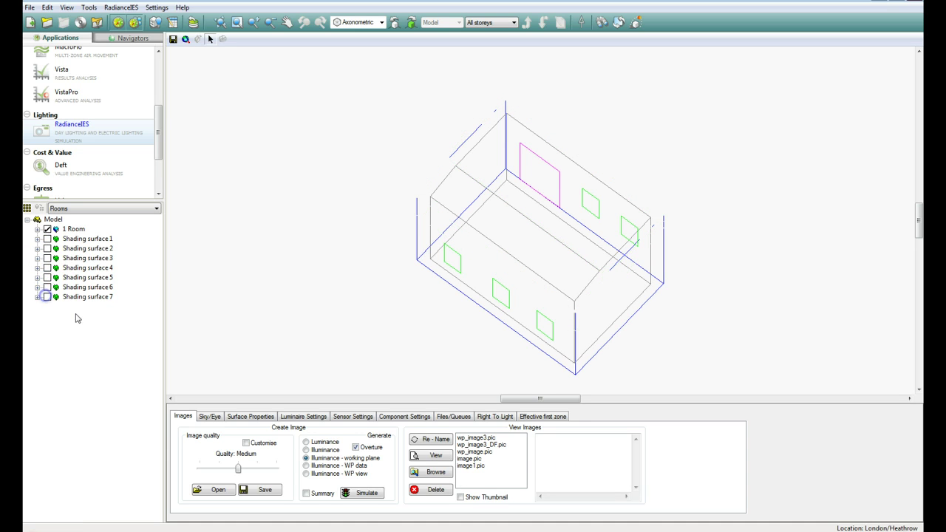
{"action": "left_click", "coordinate": [556, 351]}
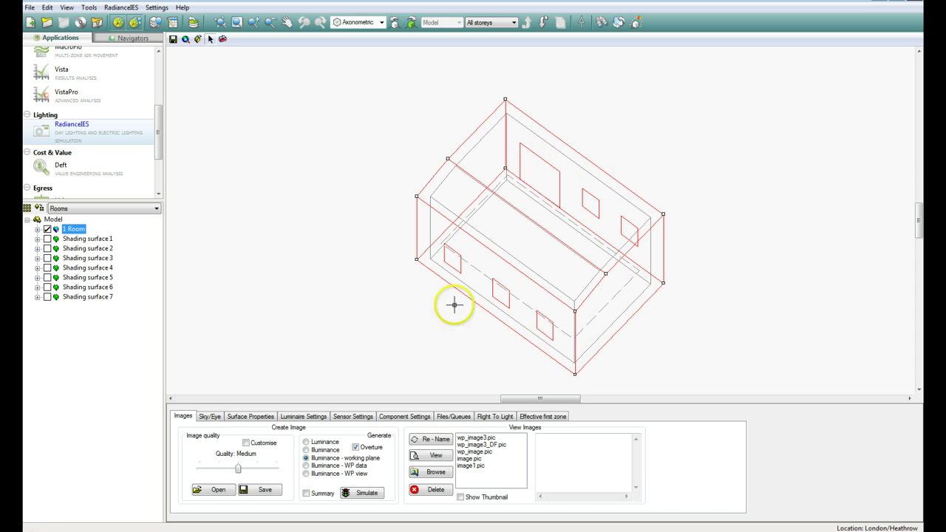
{"action": "left_click", "coordinate": [365, 492]}
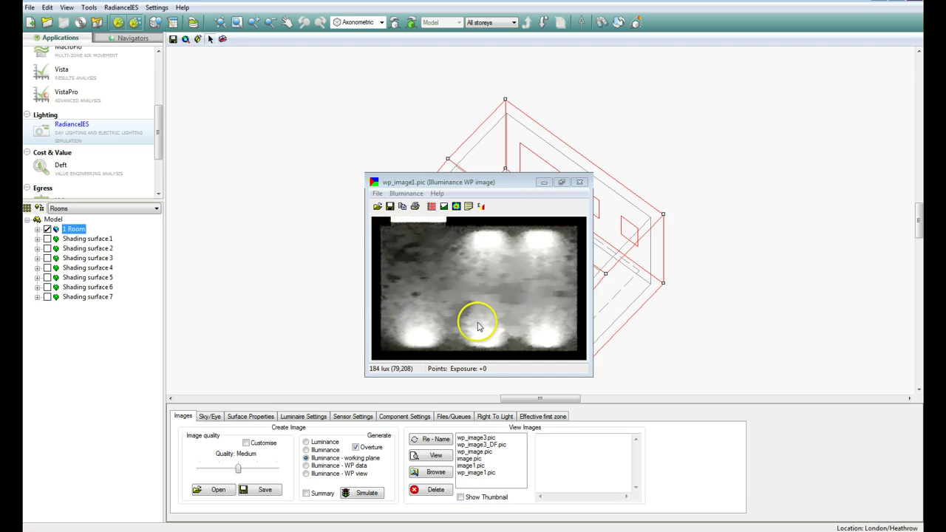
Step: Switch image units to DF/SC and probe points reading 0.6 to 3.8 DF
{"action": "left_click", "coordinate": [436, 333]}
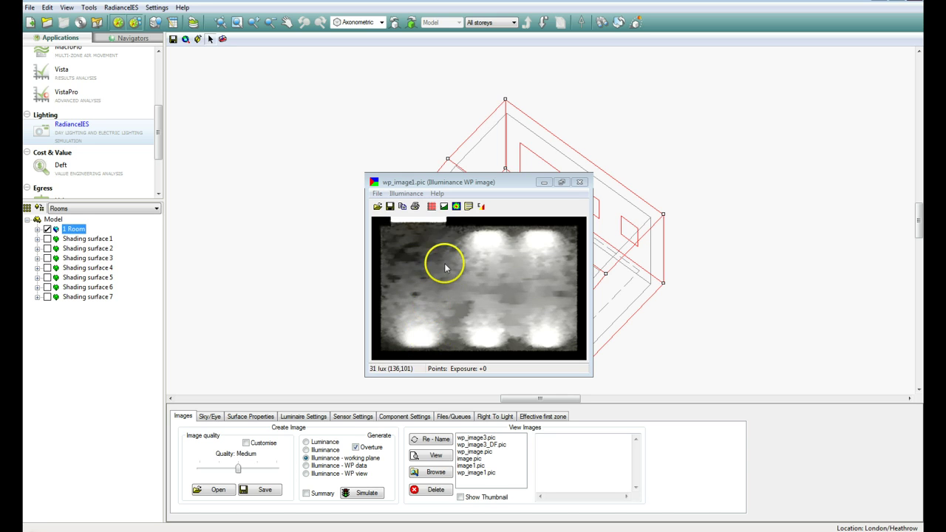
{"action": "left_click", "coordinate": [406, 193]}
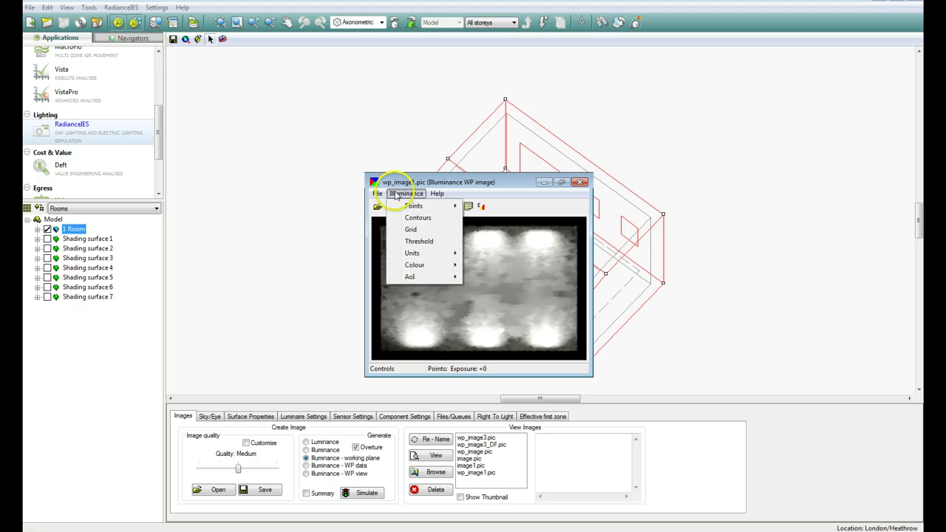
{"action": "mouse_move", "coordinate": [423, 257]}
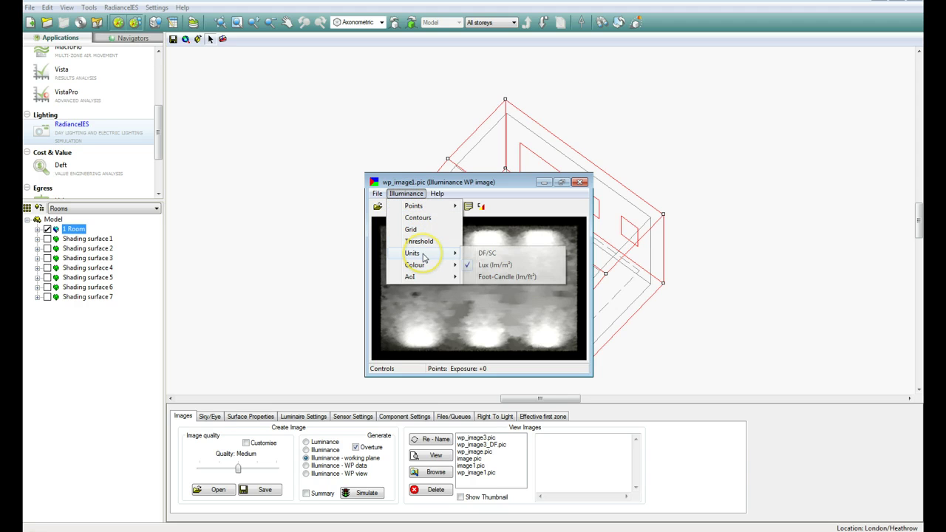
{"action": "left_click", "coordinate": [491, 253]}
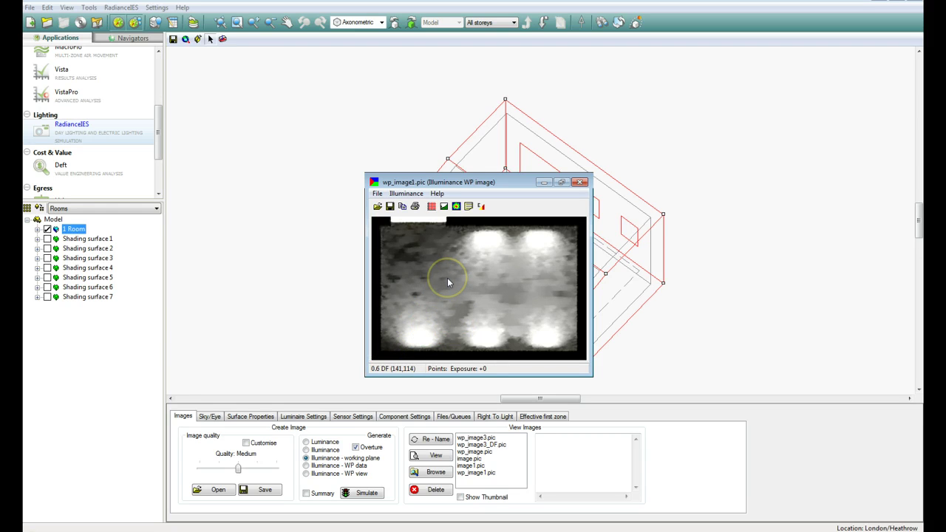
{"action": "left_click", "coordinate": [456, 255]}
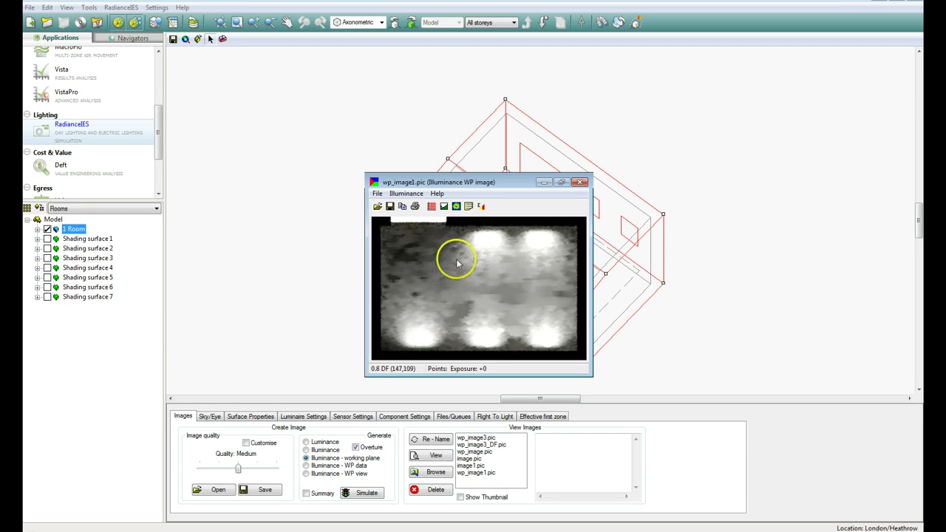
{"action": "left_click", "coordinate": [444, 207]}
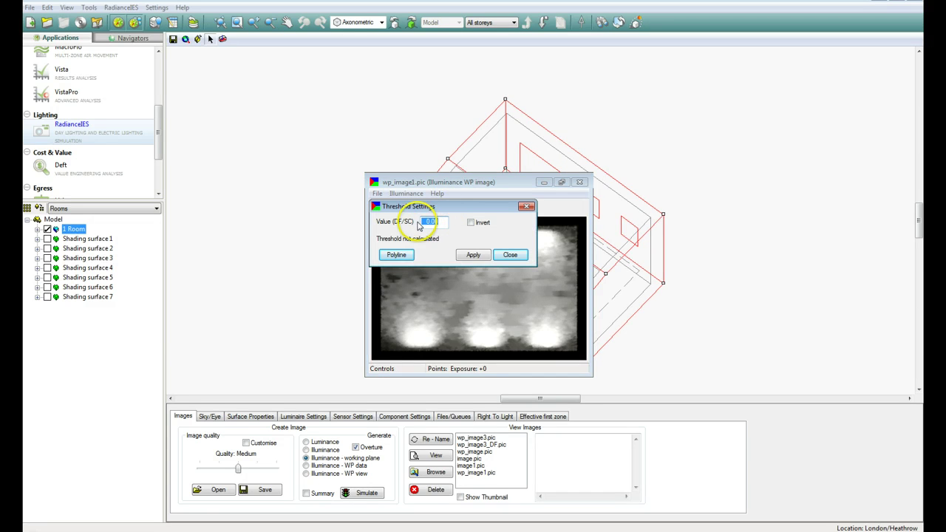
{"action": "left_click", "coordinate": [437, 222]}
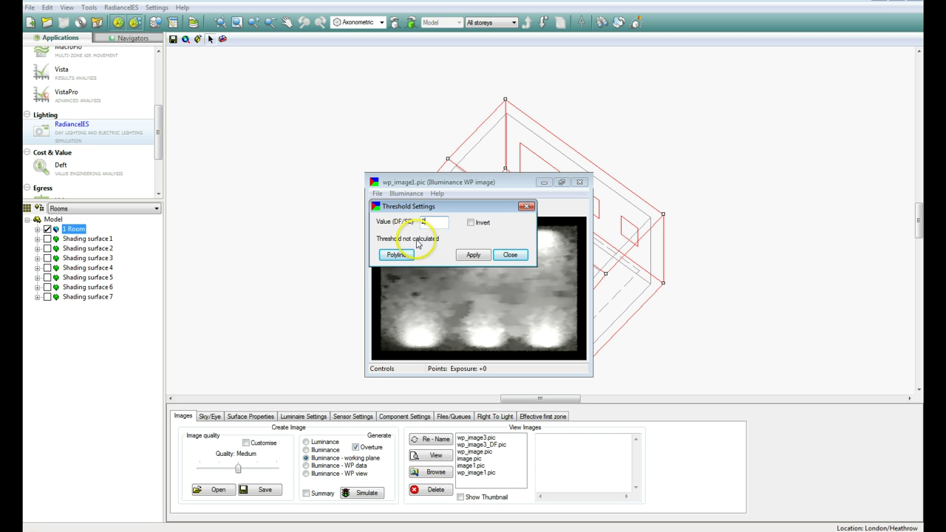
{"action": "left_click", "coordinate": [473, 255]}
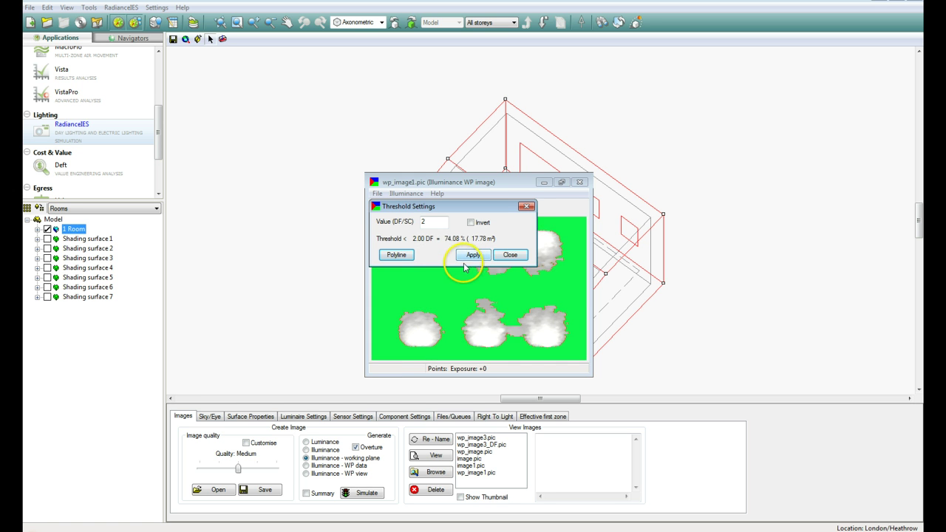
{"action": "left_click", "coordinate": [526, 206]}
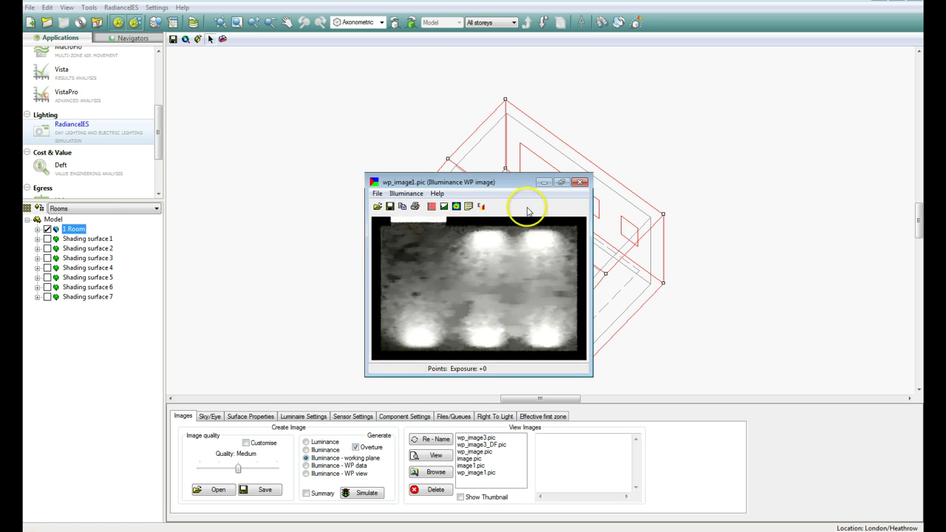
{"action": "left_click", "coordinate": [431, 206]}
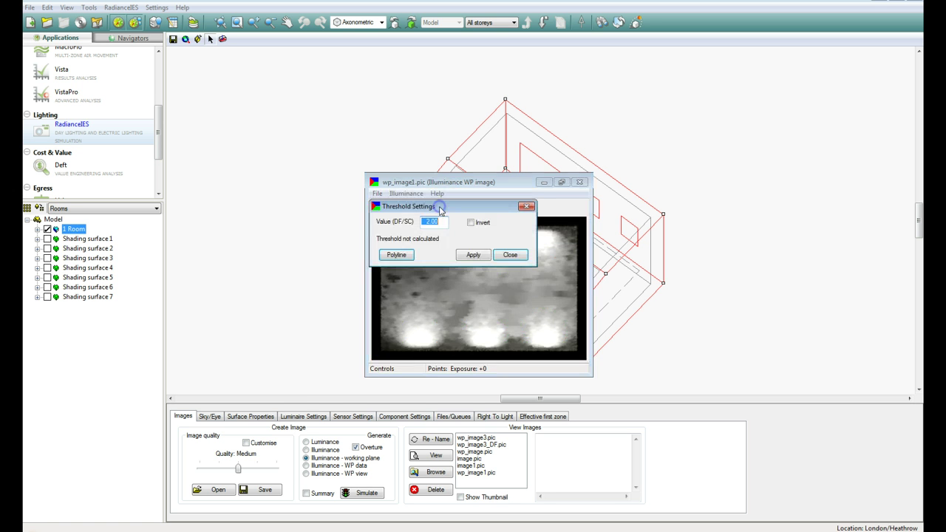
{"action": "left_click", "coordinate": [473, 255]}
{"action": "left_click_drag", "start_coordinate": [473, 207], "coordinate": [326, 169]}
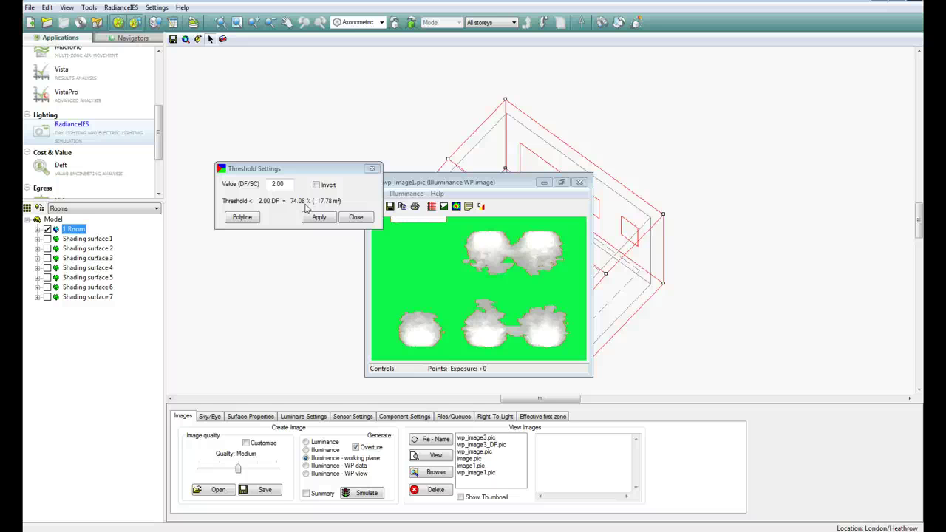
{"action": "left_click", "coordinate": [318, 216]}
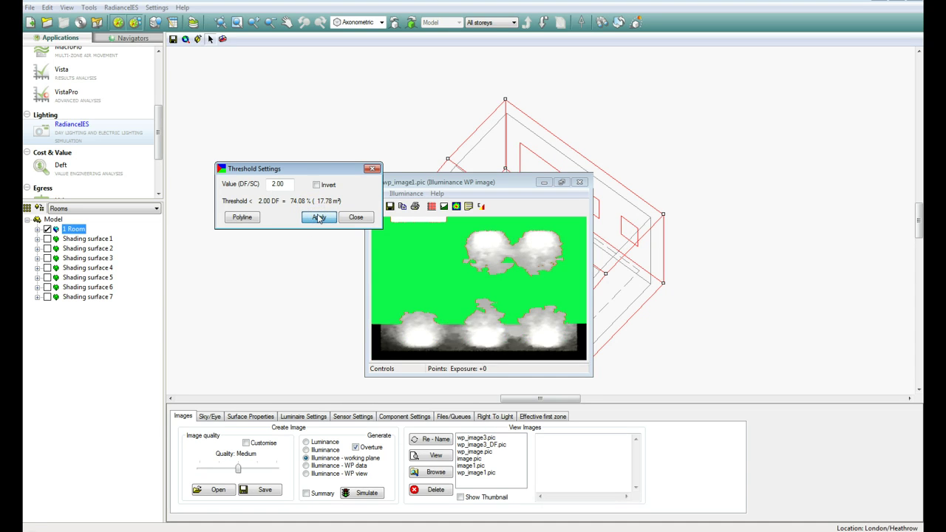
{"action": "left_click", "coordinate": [373, 168]}
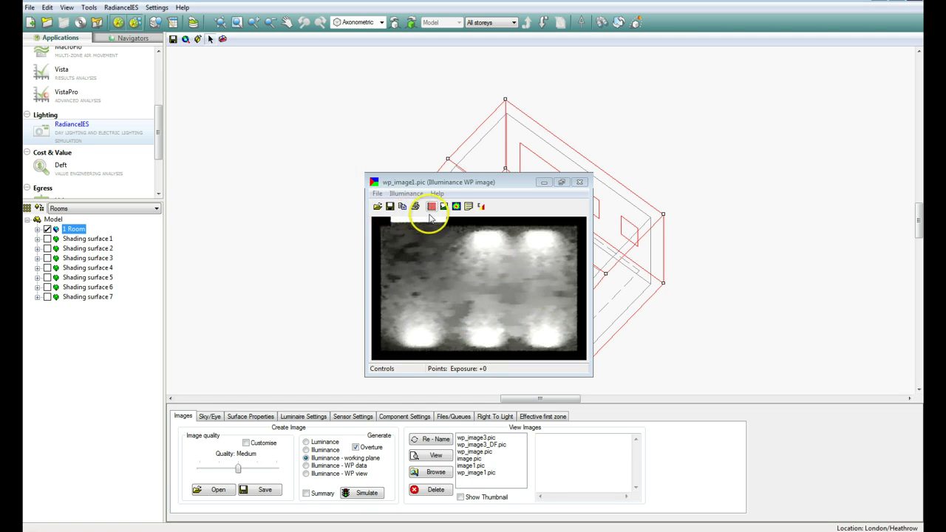
Step: Generate a working-plane daylight factor image in Contour bands style, scale 10 with 5 divisions
{"action": "left_click", "coordinate": [444, 206]}
{"action": "left_click", "coordinate": [526, 205]}
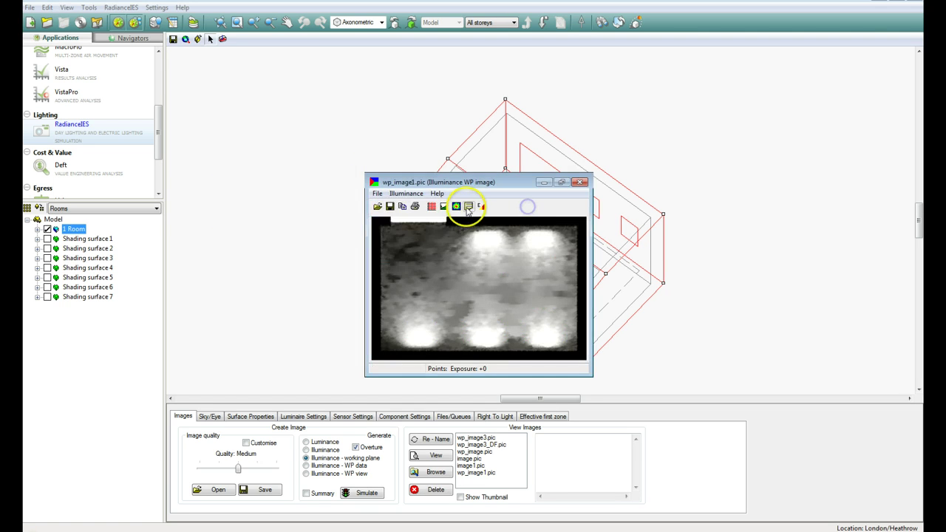
{"action": "left_click", "coordinate": [457, 207]}
{"action": "left_click", "coordinate": [468, 252]}
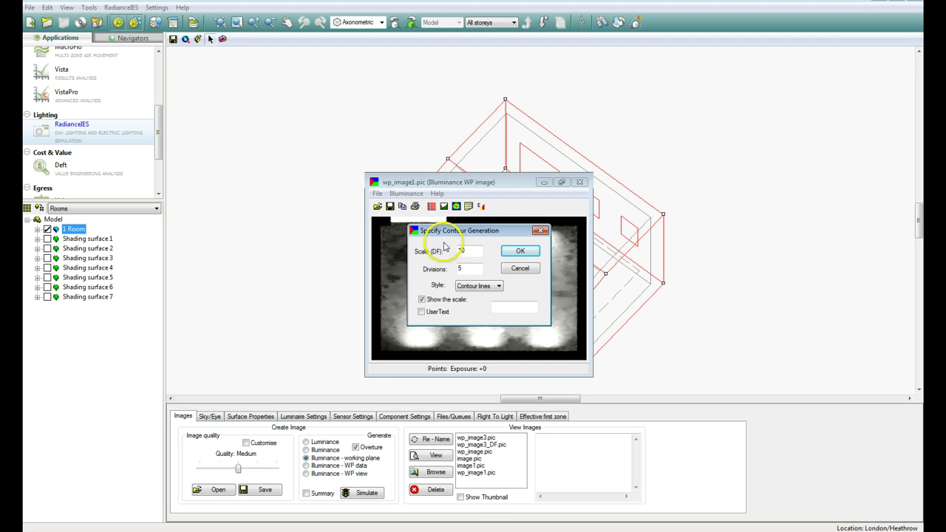
{"action": "left_click", "coordinate": [466, 286]}
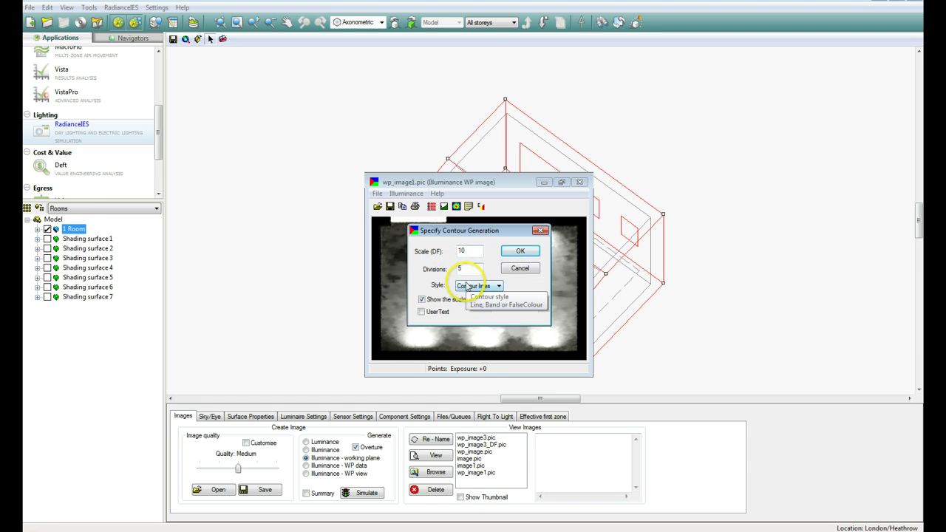
{"action": "left_click", "coordinate": [468, 286]}
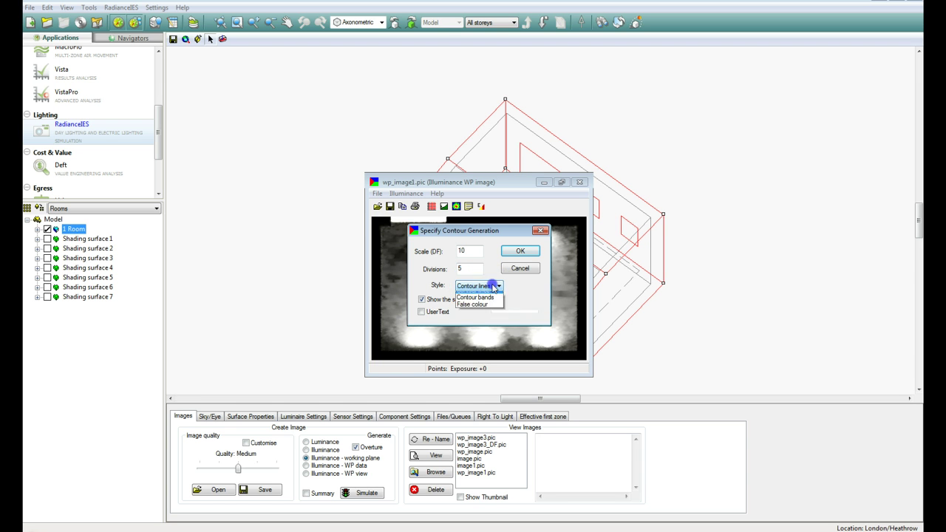
{"action": "left_click", "coordinate": [474, 302]}
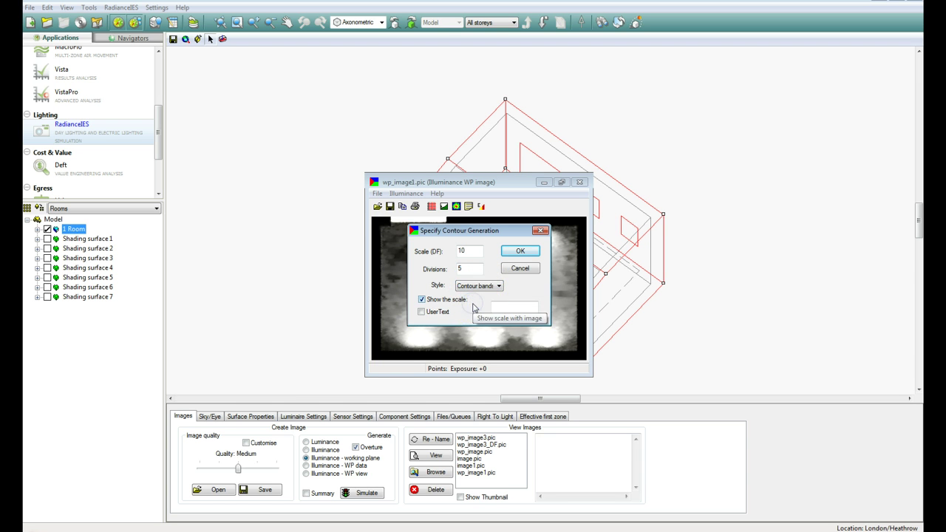
{"action": "left_click", "coordinate": [519, 251]}
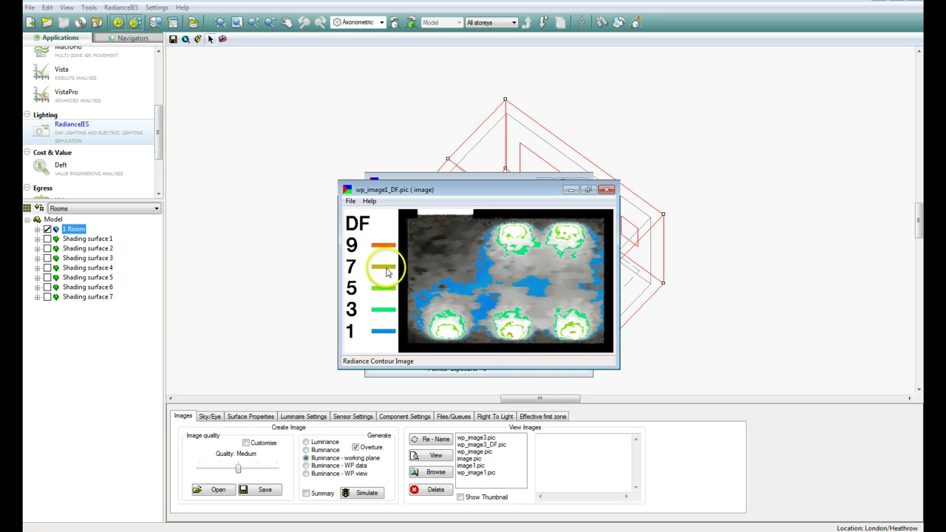
Step: Close the contour-band image and generate a False colour daylight factor image from wp_image1.pic
{"action": "left_click", "coordinate": [606, 189]}
{"action": "left_click", "coordinate": [444, 207]}
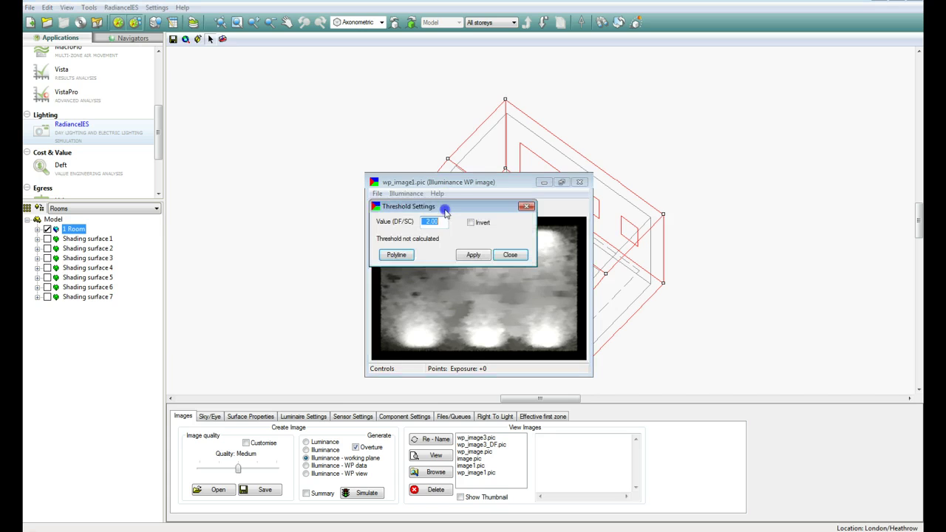
{"action": "left_click", "coordinate": [526, 207]}
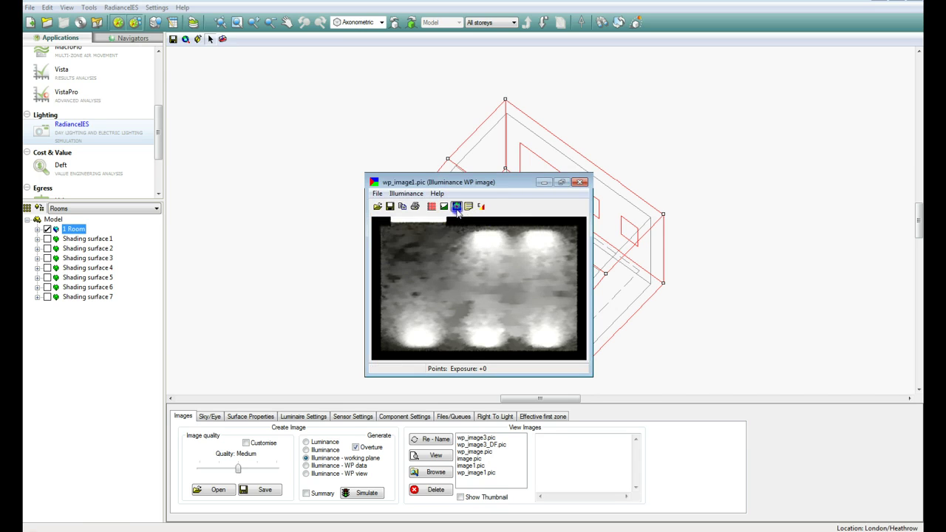
{"action": "left_click", "coordinate": [456, 206]}
{"action": "left_click", "coordinate": [487, 286]}
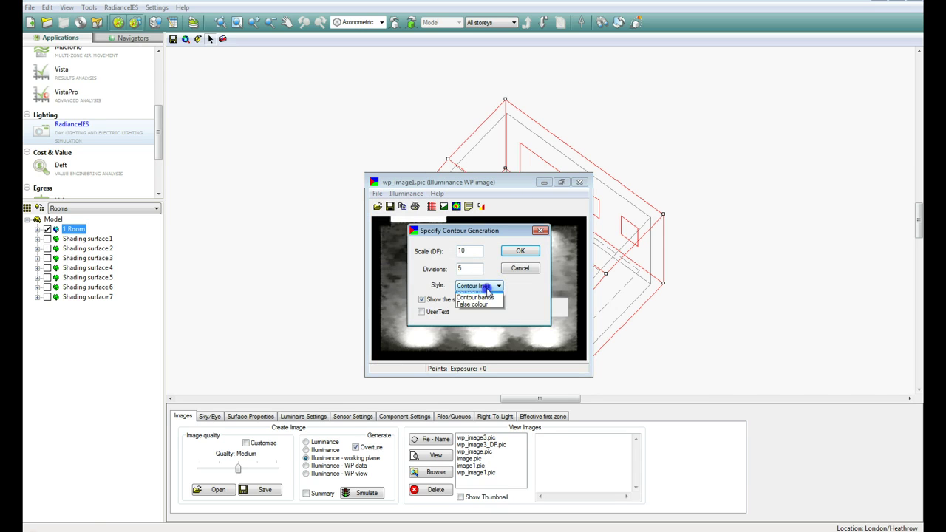
{"action": "left_click", "coordinate": [475, 311]}
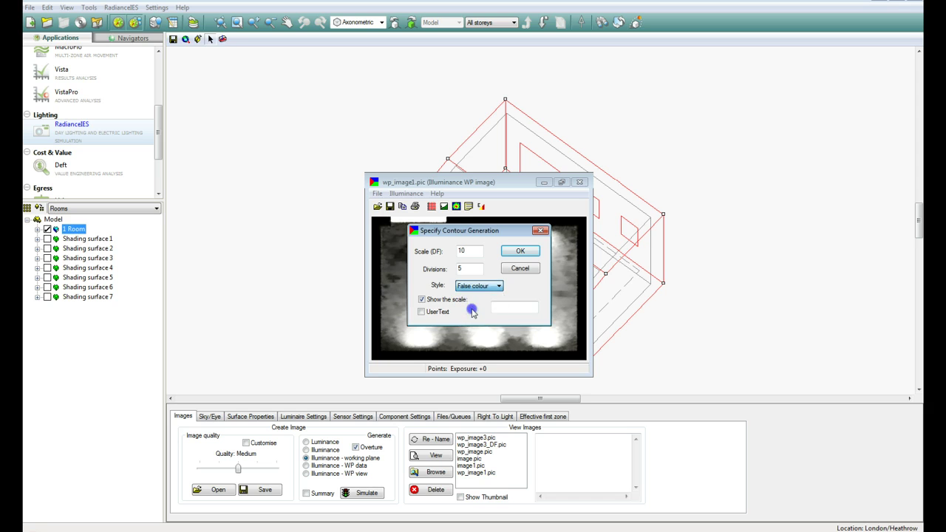
{"action": "left_click", "coordinate": [521, 252]}
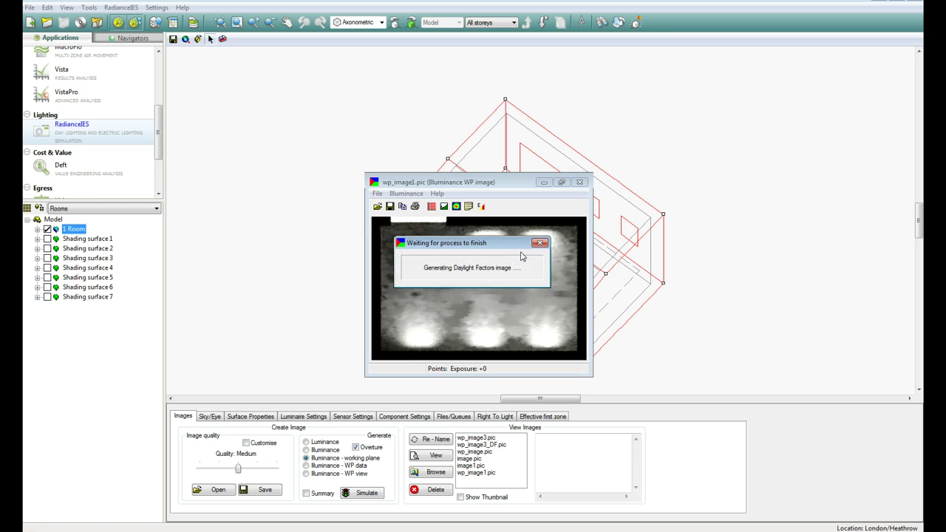
Step: Probe a value on the false-colour DF image wp_image1_DF1.pic, then close it
{"action": "left_click", "coordinate": [447, 307]}
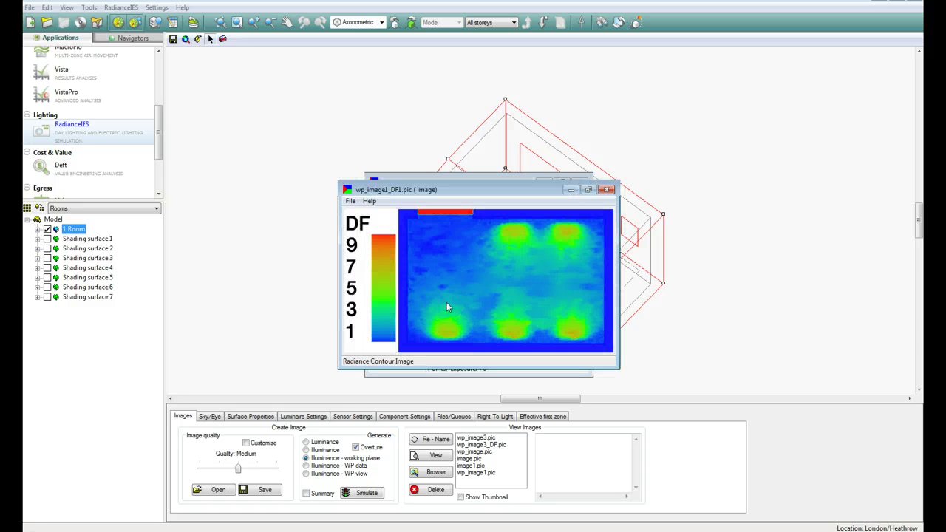
{"action": "left_click", "coordinate": [432, 210]}
{"action": "mouse_move", "coordinate": [521, 279]}
{"action": "left_mouse_down"}
{"action": "mouse_move", "coordinate": [443, 281]}
{"action": "mouse_move", "coordinate": [606, 195]}
{"action": "left_mouse_up"}
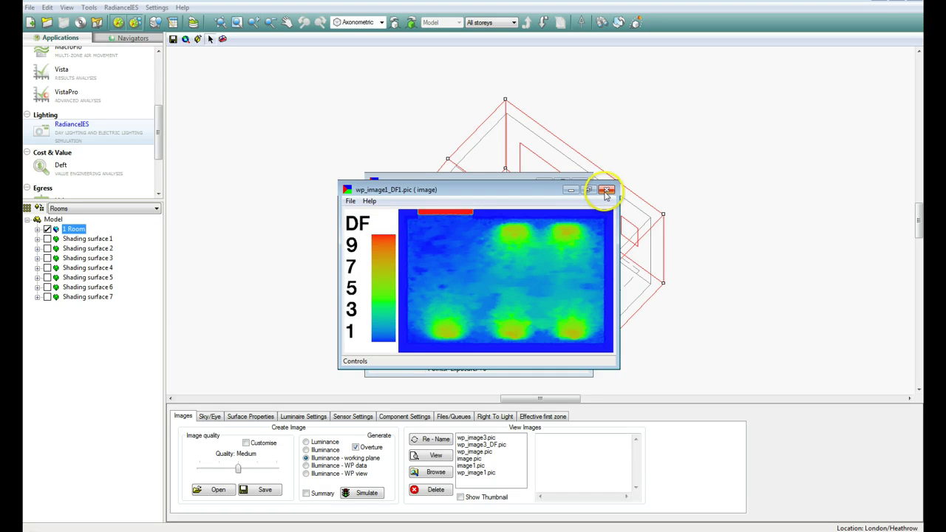
Step: Close both image viewers and review the Sky/Eye view, eye at -6.788, 0.132, 2.000
{"action": "left_click", "coordinate": [606, 191]}
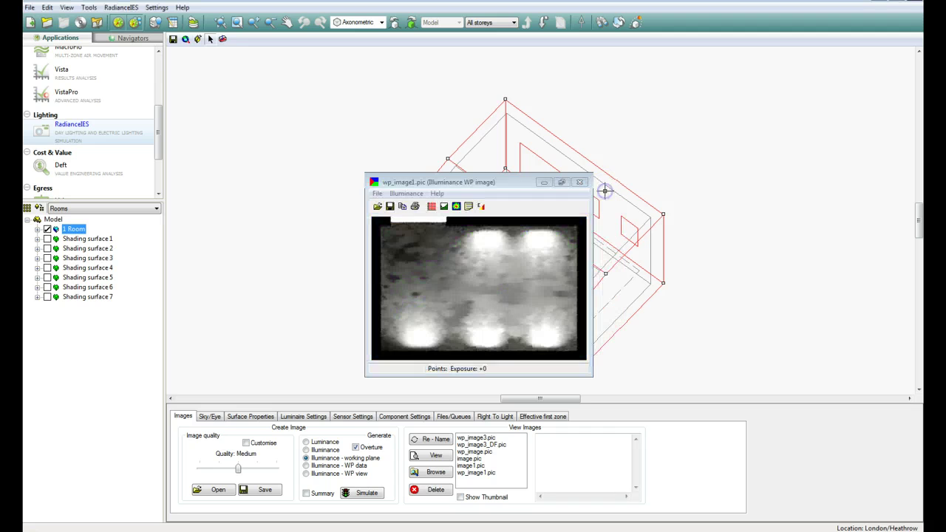
{"action": "left_click", "coordinate": [581, 184]}
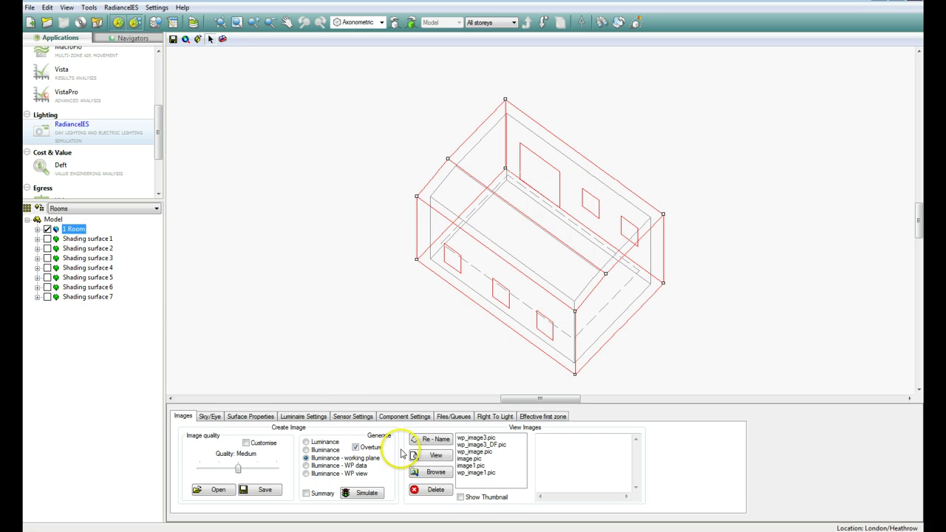
{"action": "left_click", "coordinate": [211, 418]}
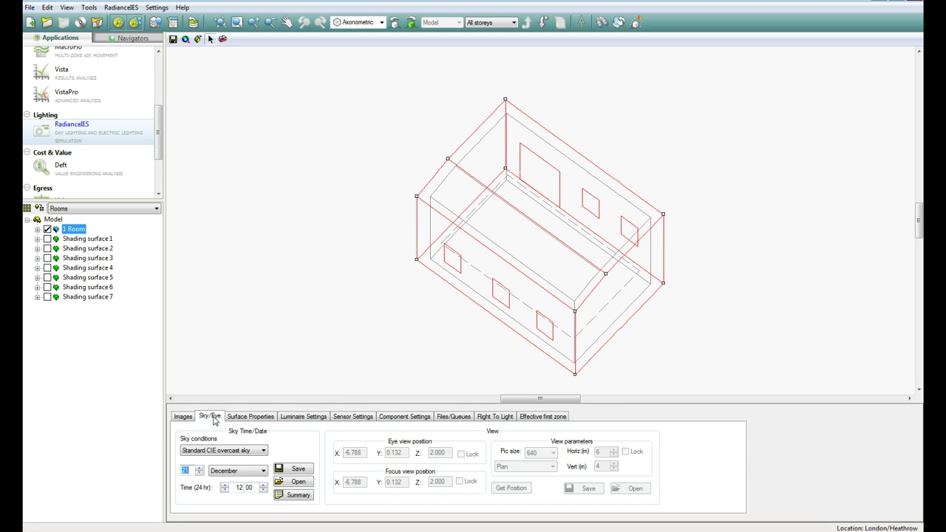
{"action": "left_click", "coordinate": [212, 419]}
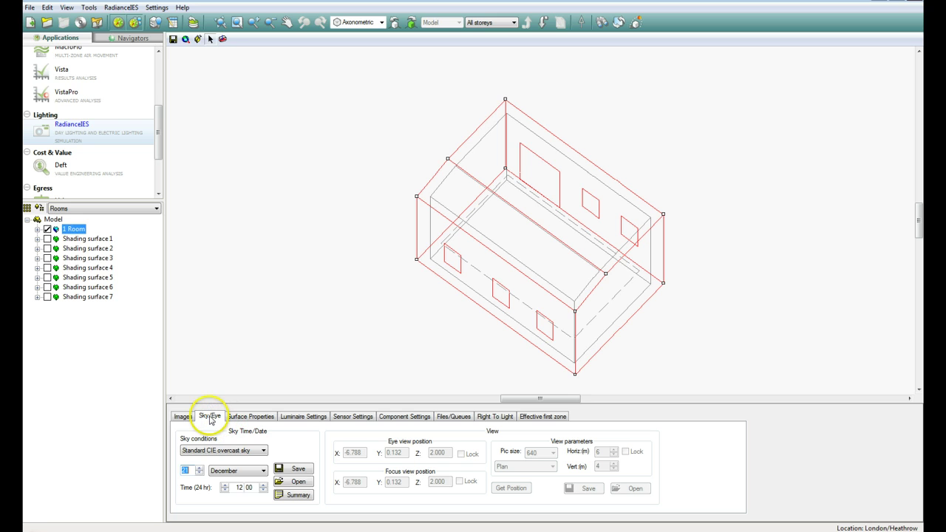
{"action": "left_click", "coordinate": [524, 470]}
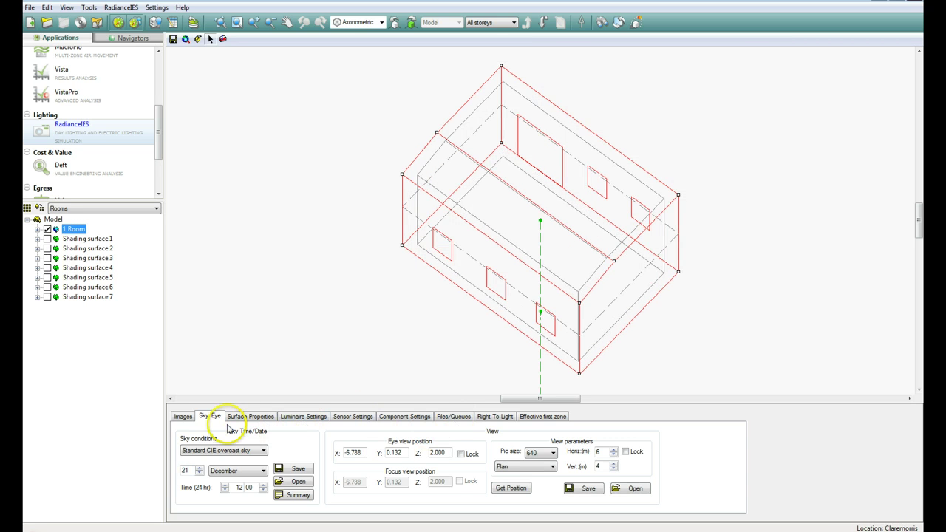
{"action": "left_click", "coordinate": [178, 417]}
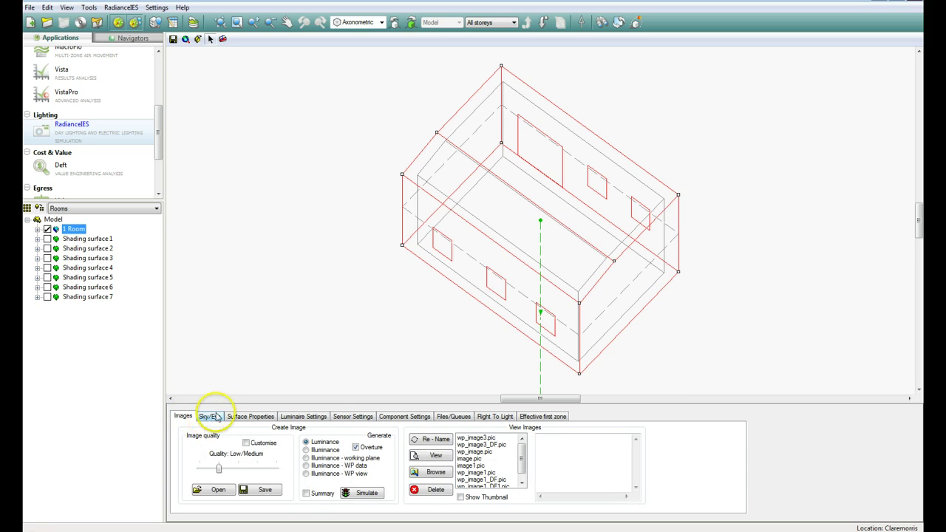
Step: Switch the view from Plan to Perspective, eye -4.388, 1.732, 2.000 toward -6.788, 0.132, 2.000
{"action": "left_click", "coordinate": [211, 416]}
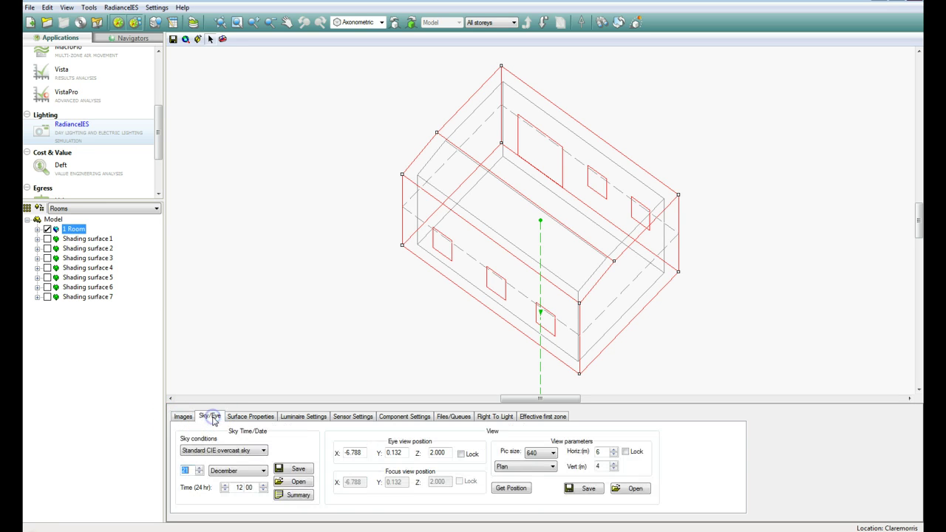
{"action": "left_click", "coordinate": [531, 470]}
{"action": "left_click", "coordinate": [519, 470]}
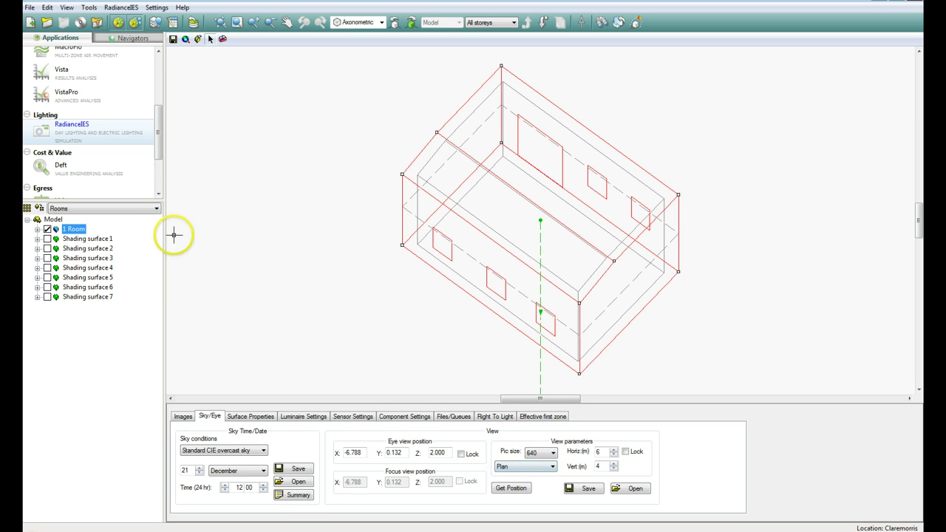
{"action": "left_click", "coordinate": [66, 75]}
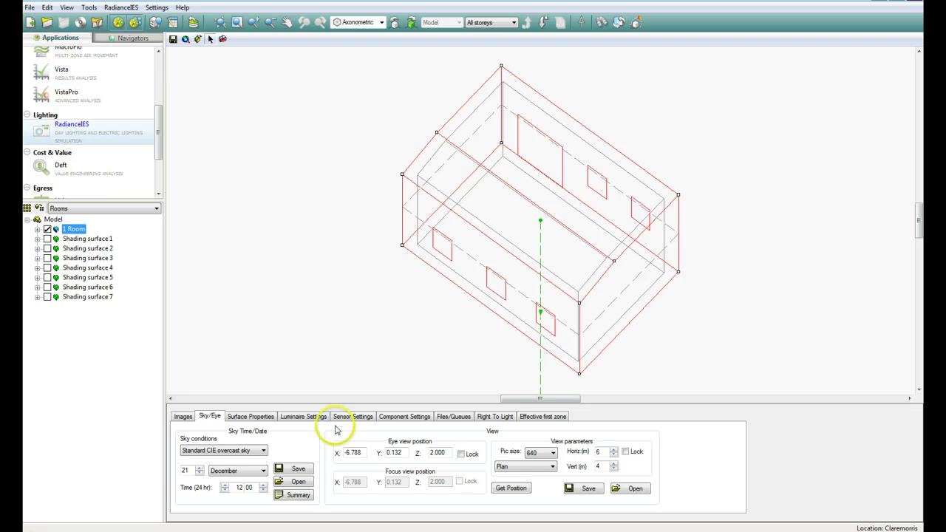
{"action": "left_click", "coordinate": [538, 466]}
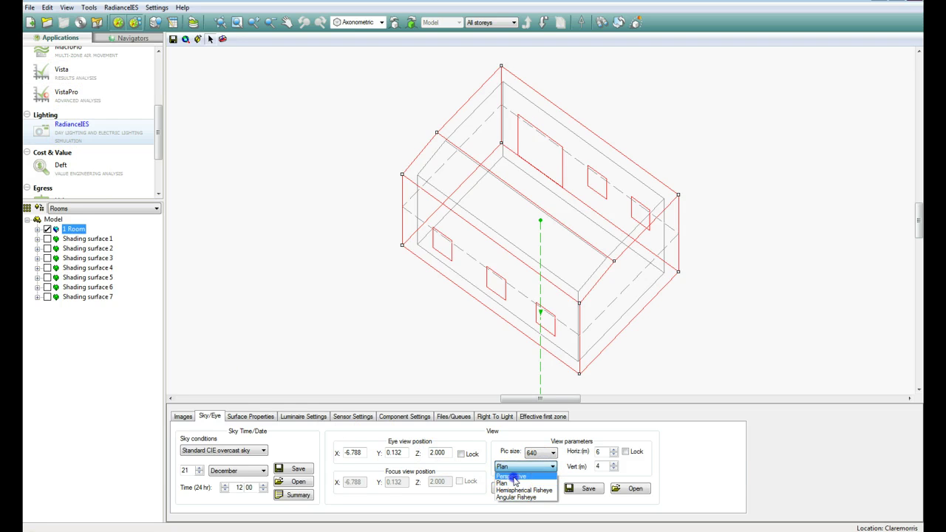
{"action": "left_click", "coordinate": [511, 476]}
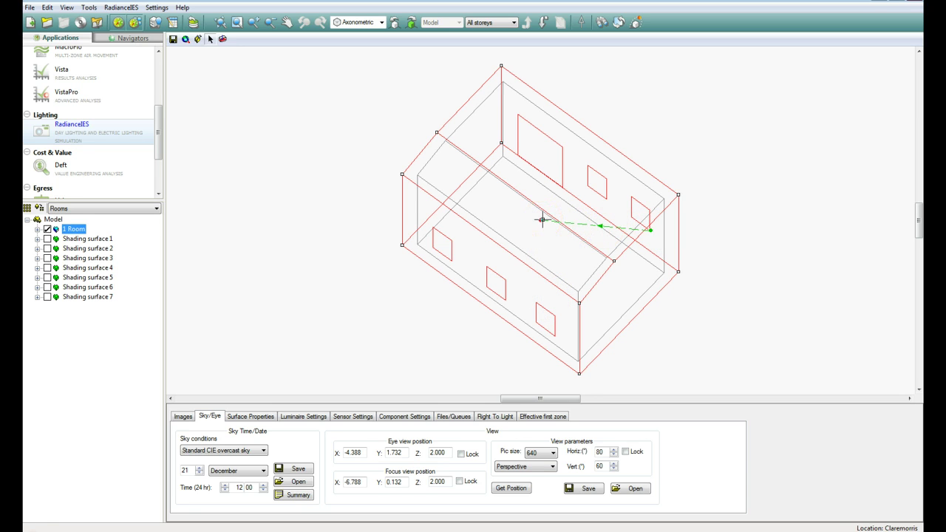
{"action": "left_click", "coordinate": [640, 229]}
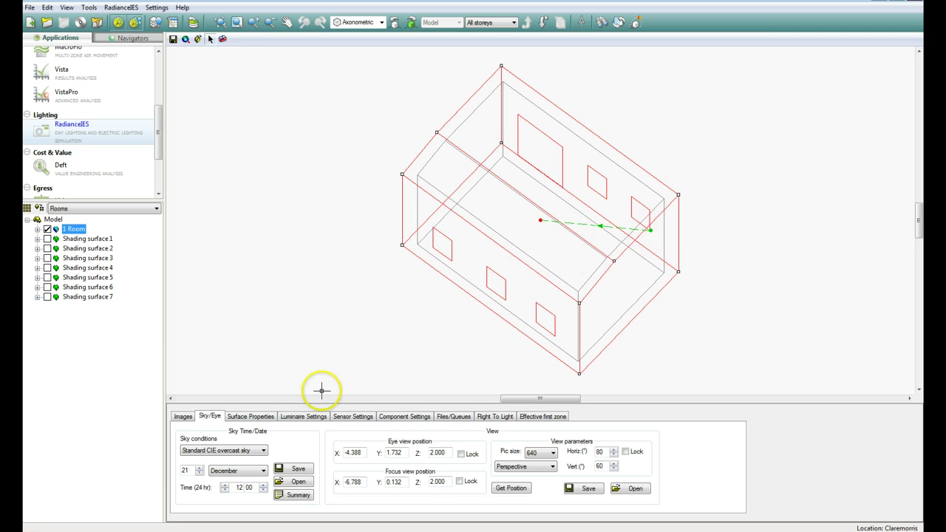
Step: Set Quality to Medium and simulate Illuminance - working plane, producing wp_image5.pic
{"action": "left_click", "coordinate": [183, 416]}
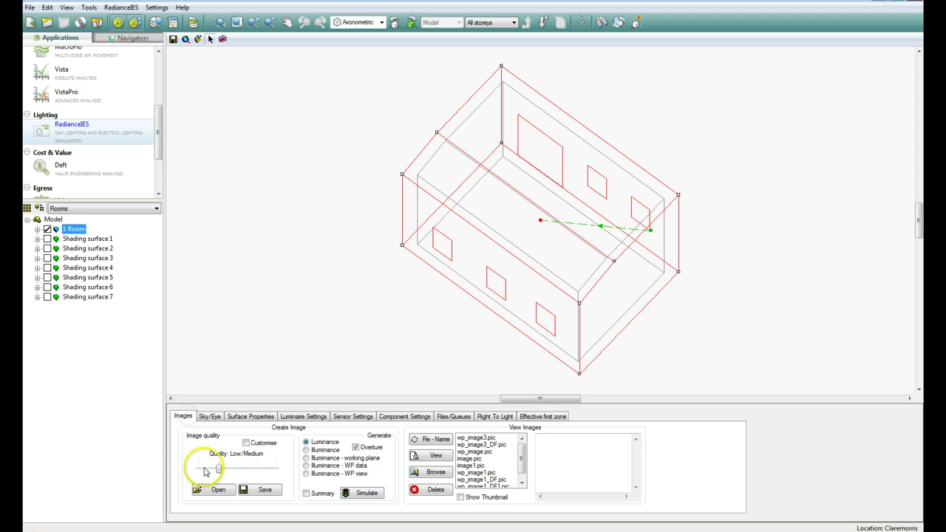
{"action": "left_click_drag", "start_coordinate": [217, 471], "coordinate": [235, 471]}
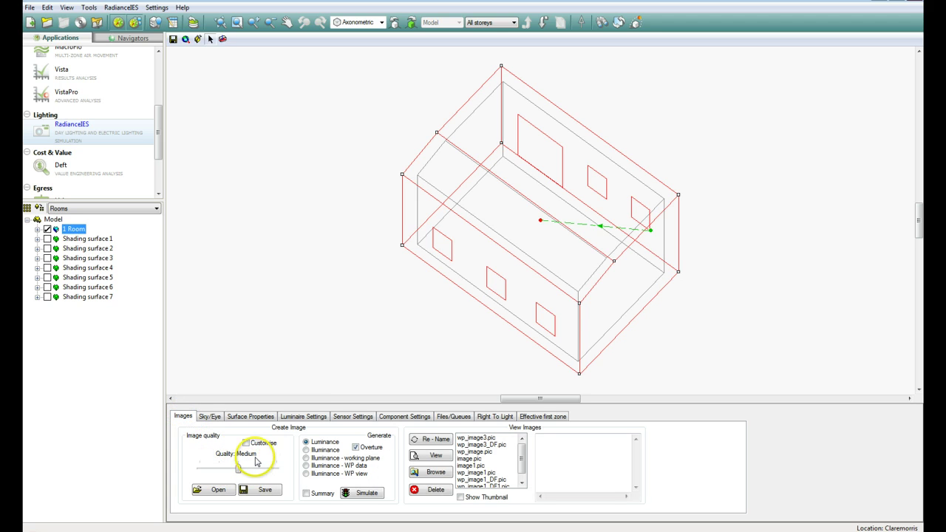
{"action": "left_click", "coordinate": [306, 458]}
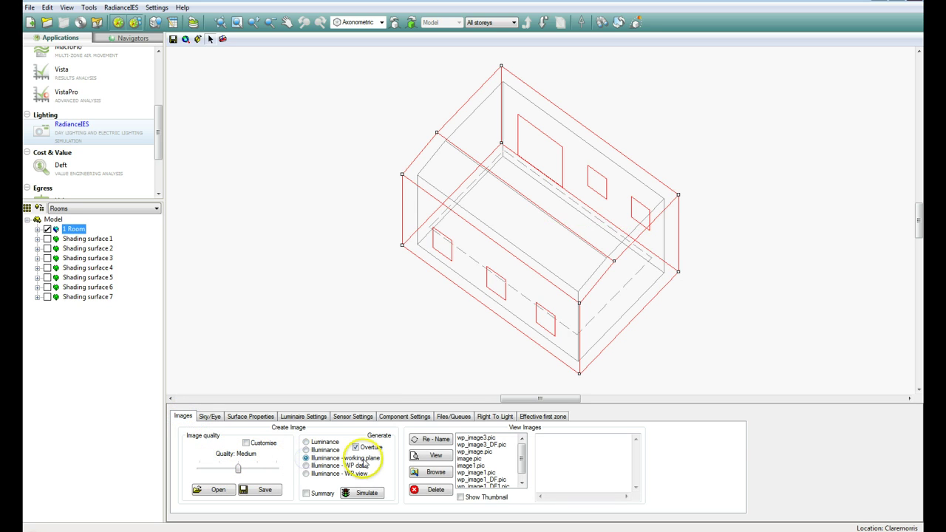
{"action": "left_click", "coordinate": [359, 492]}
{"action": "left_click", "coordinate": [268, 491]}
{"action": "left_click", "coordinate": [354, 495]}
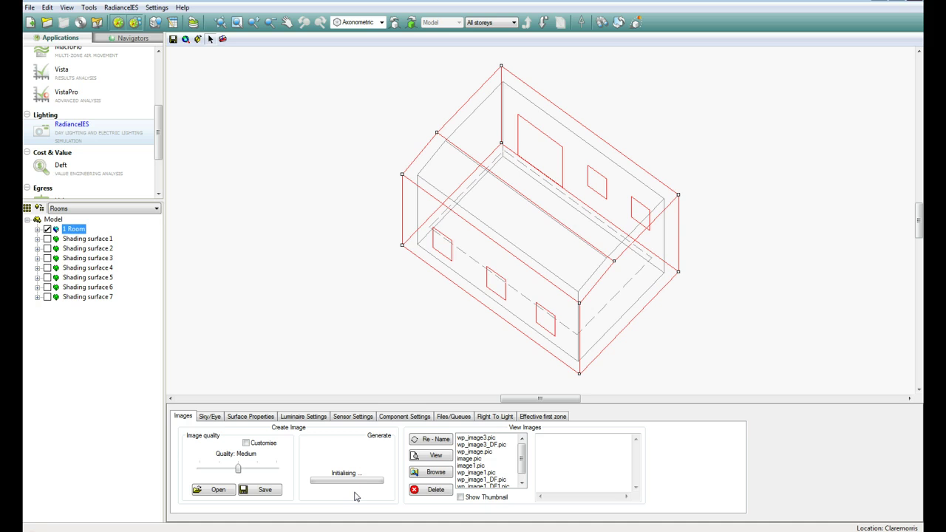
{"action": "left_click", "coordinate": [343, 495]}
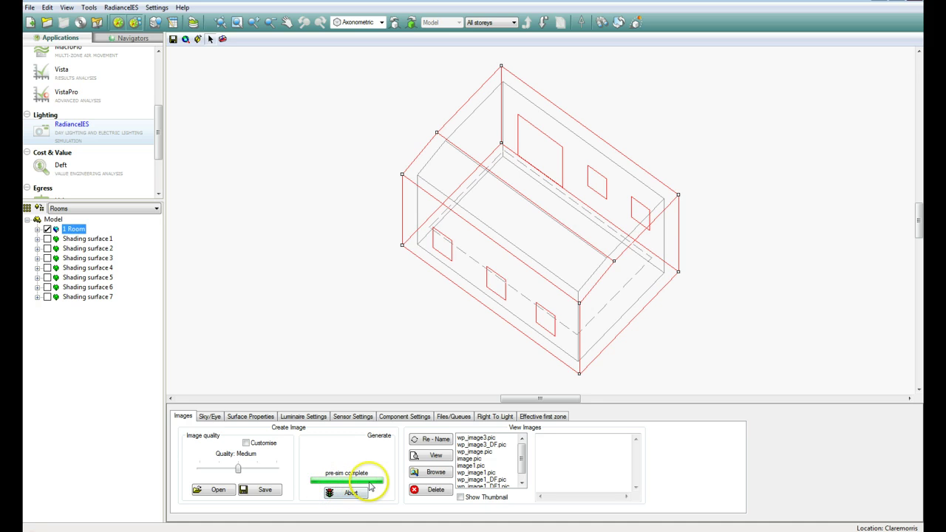
{"action": "left_click", "coordinate": [329, 491]}
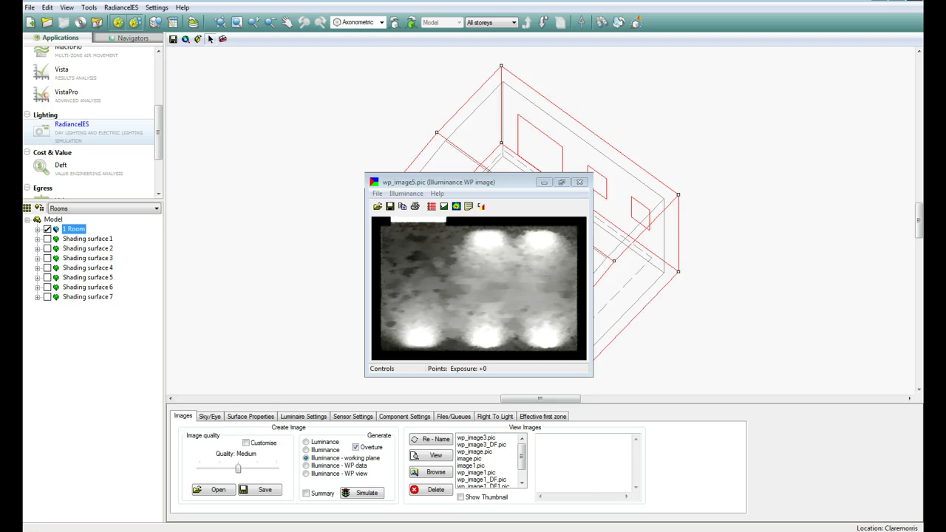
Step: Open image1.pic from the View Images list to show the perspective room interior
{"action": "double_click", "coordinate": [470, 464]}
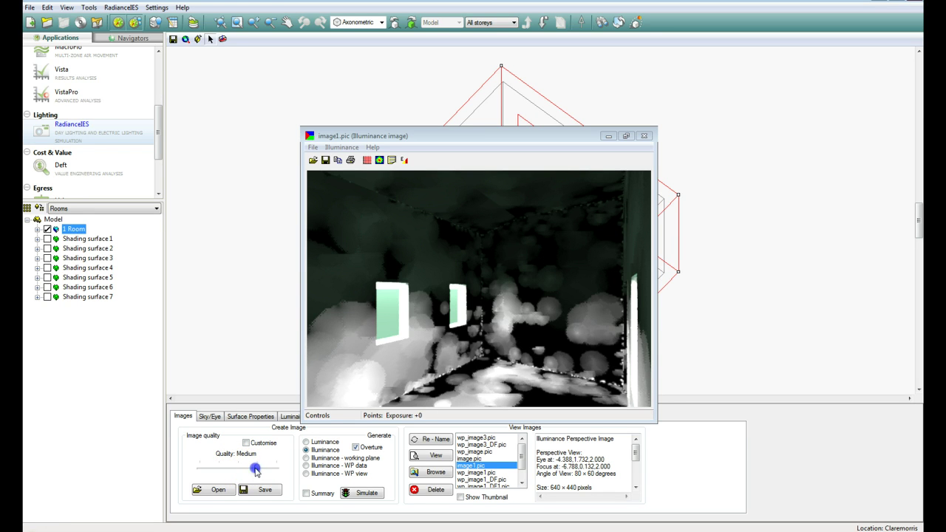
Step: Set Quality to Maximum, generate the 50–950 lux contour image image1_LC.pic, then close it
{"action": "left_click_drag", "start_coordinate": [255, 470], "coordinate": [282, 469]}
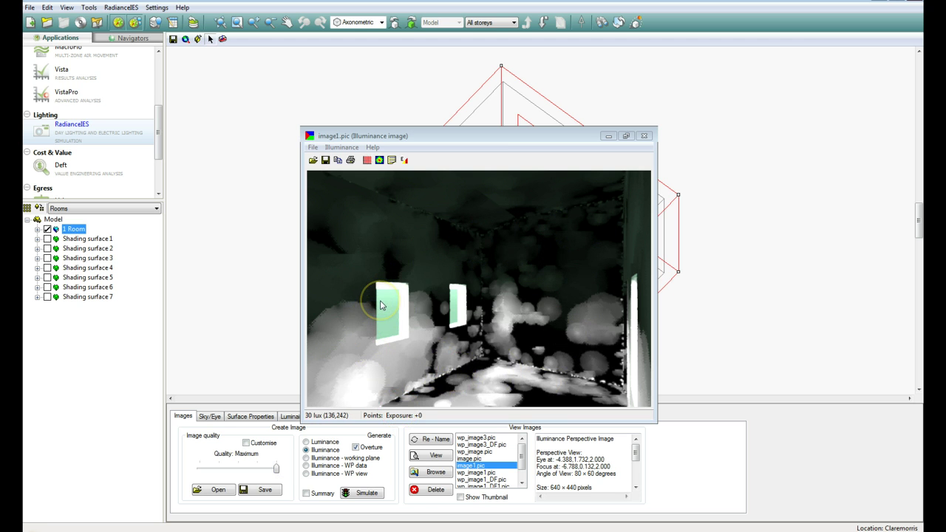
{"action": "left_click", "coordinate": [379, 160]}
{"action": "left_click", "coordinate": [520, 252]}
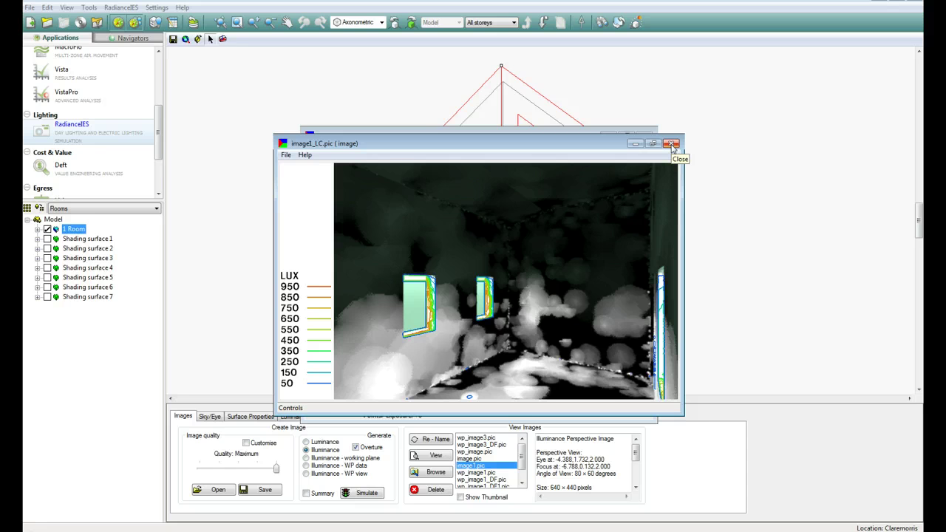
{"action": "left_click", "coordinate": [671, 144]}
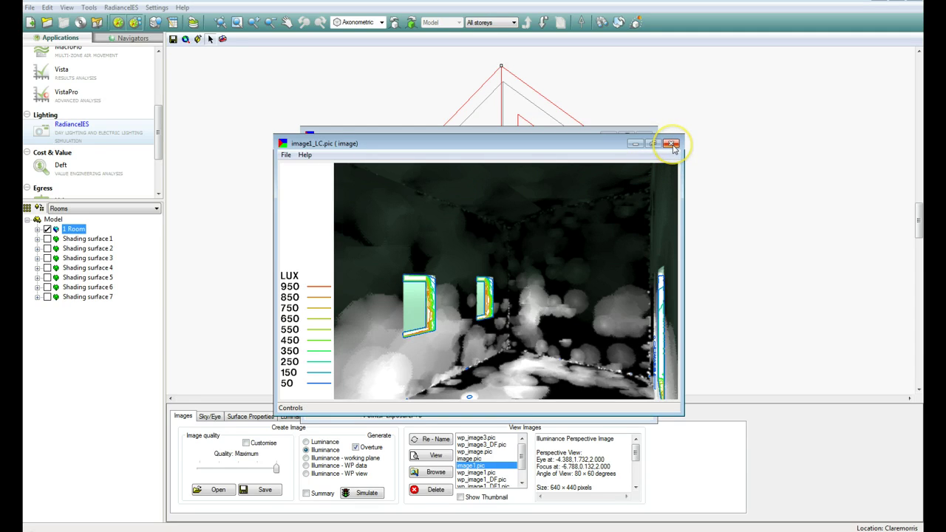
{"action": "left_click", "coordinate": [644, 136]}
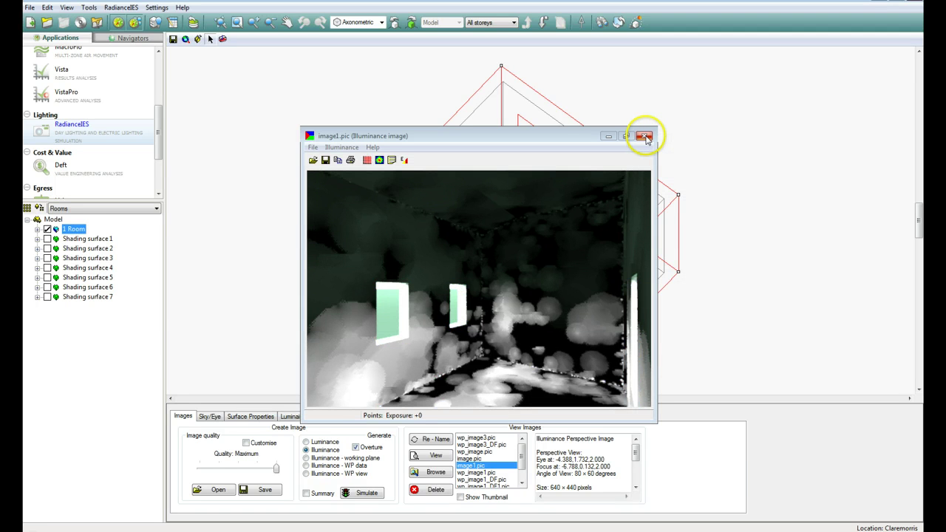